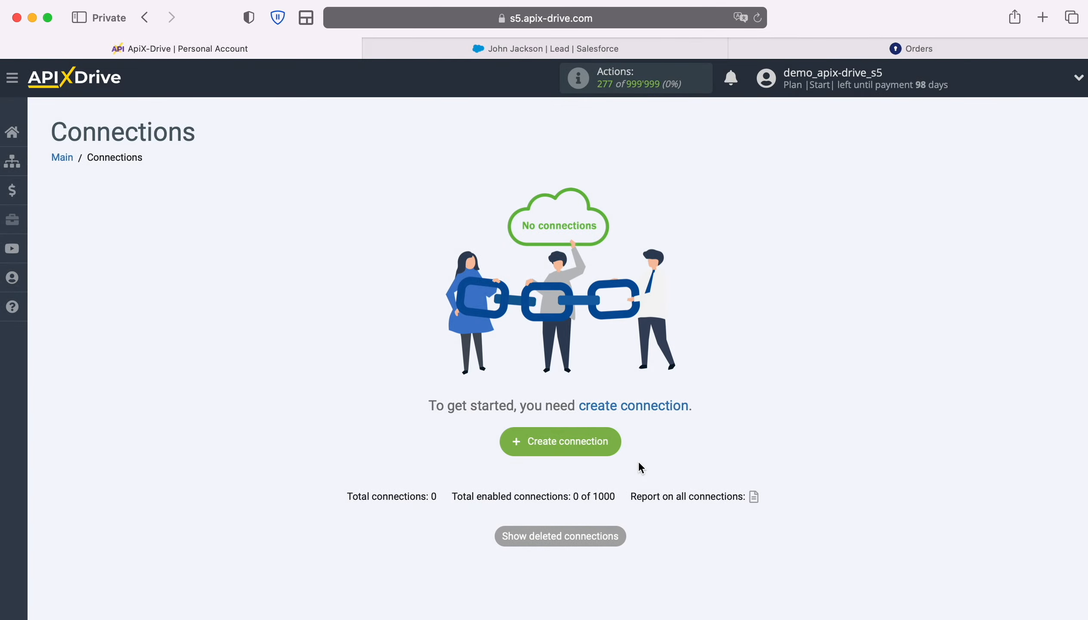
# - Create a new connection and set Salesforce CRM as its data source system
pyautogui.click(611, 438)
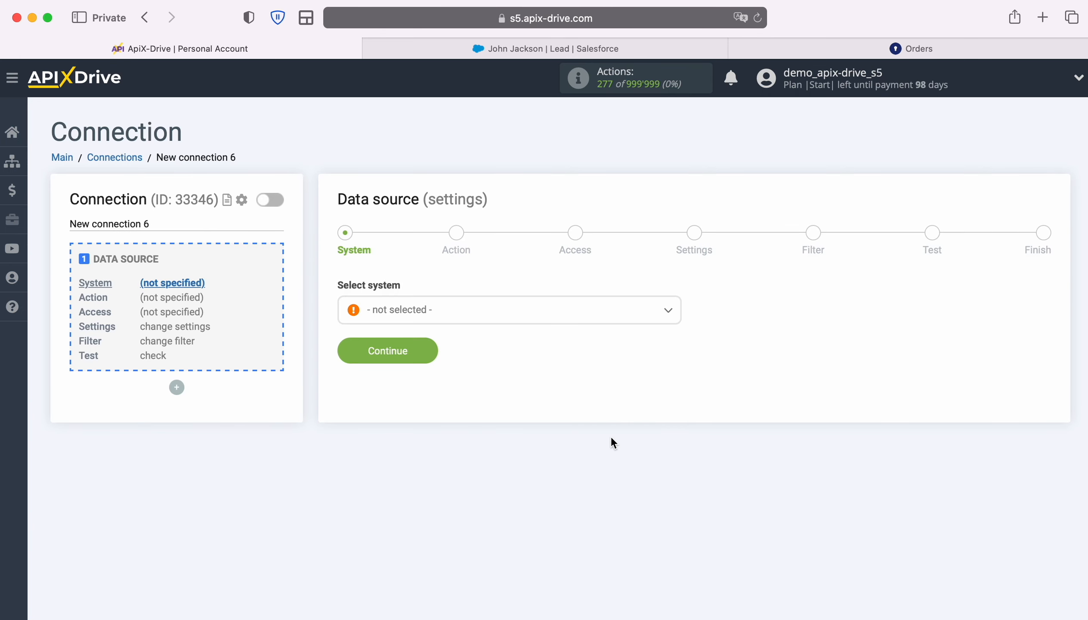
pyautogui.click(561, 317)
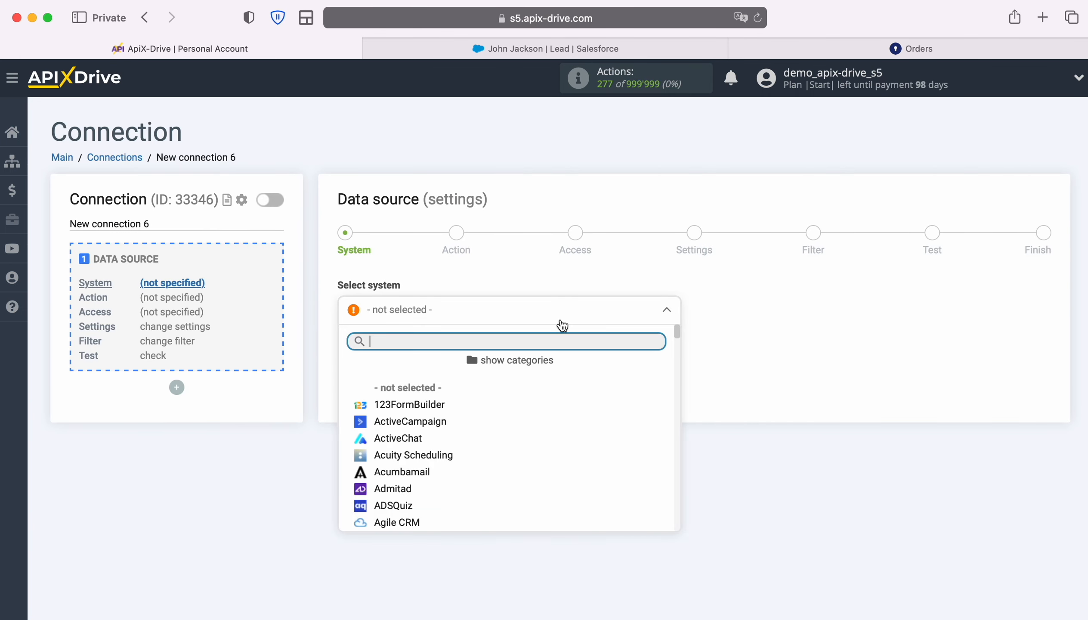
pyautogui.scroll(-15, 627, 468)
pyautogui.scroll(-20, 630, 469)
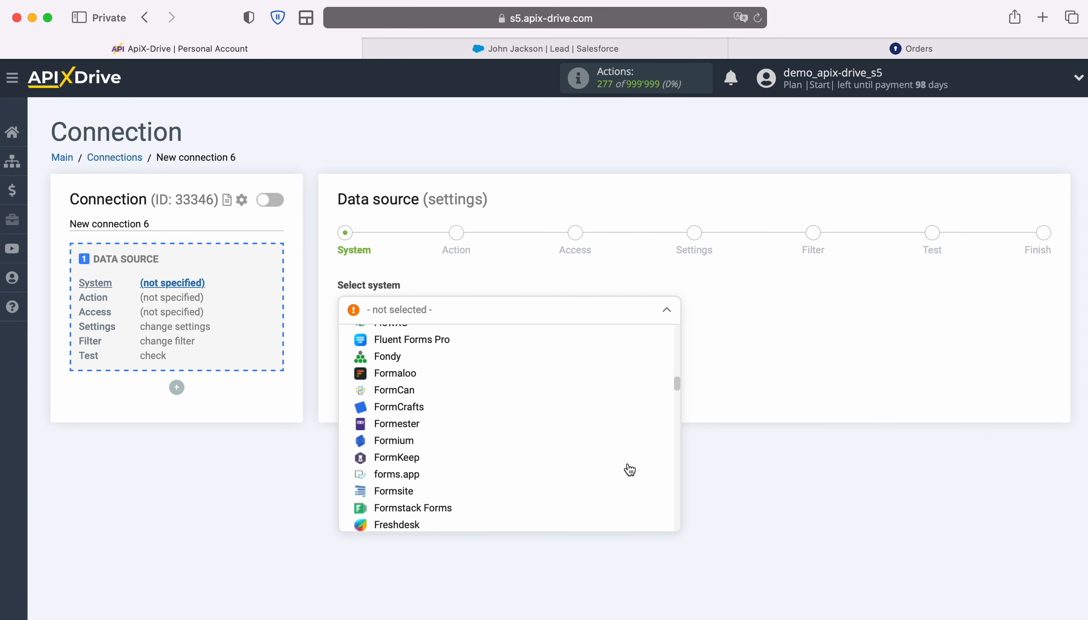
pyautogui.scroll(-20, 630, 469)
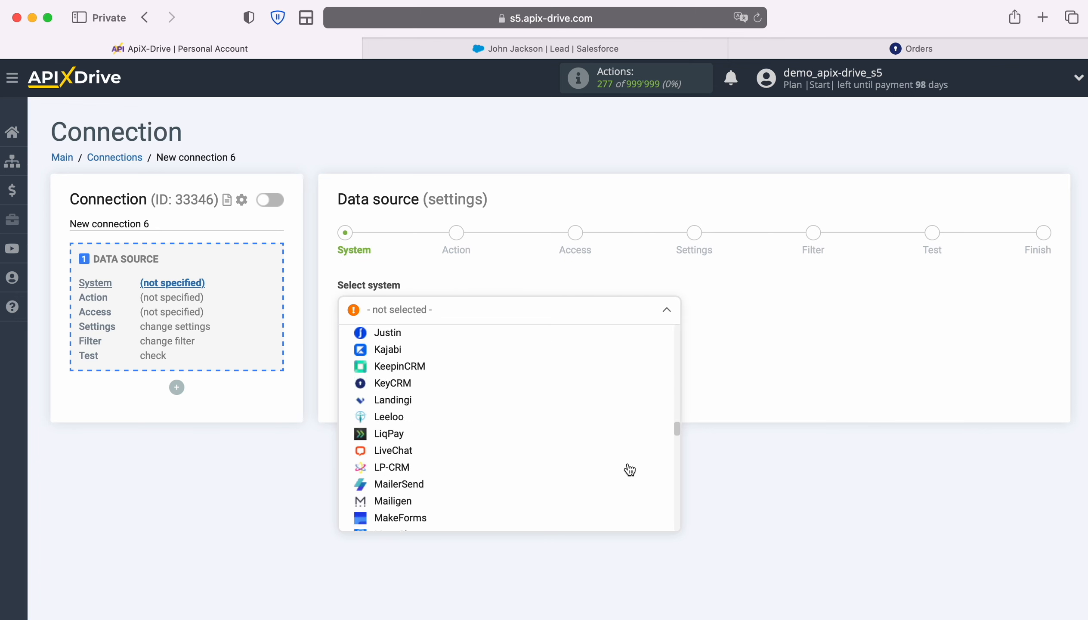
pyautogui.scroll(-15, 629, 468)
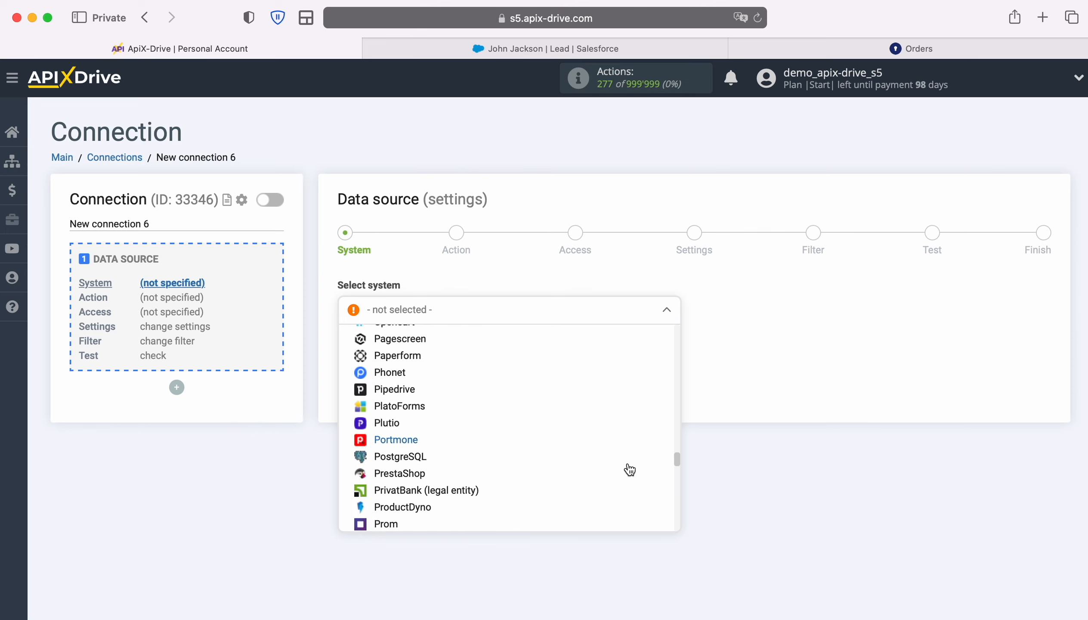
pyautogui.click(489, 438)
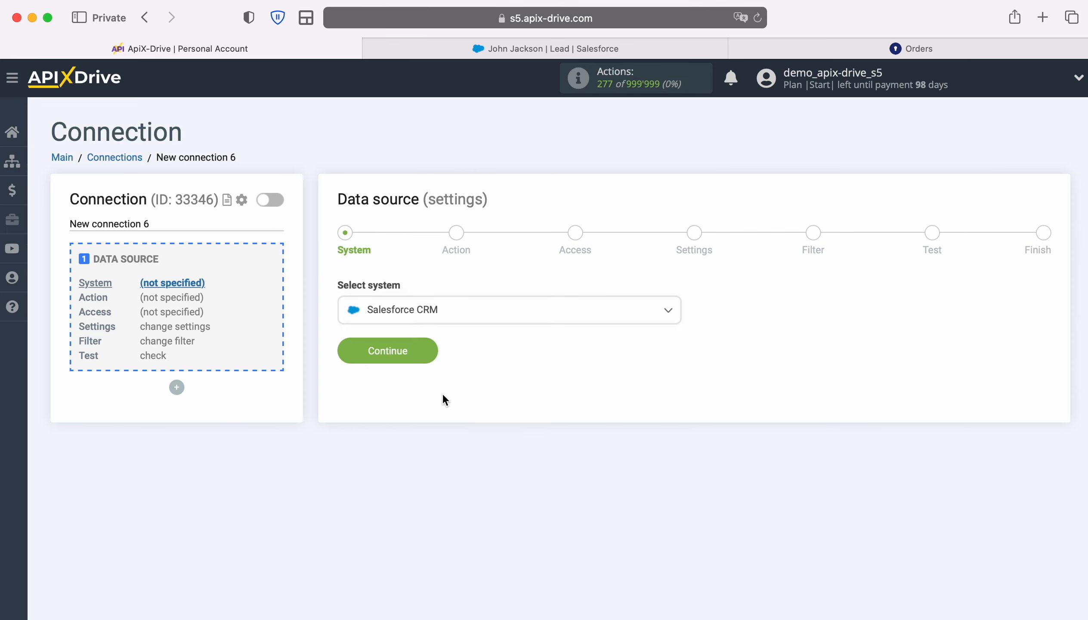
pyautogui.click(430, 354)
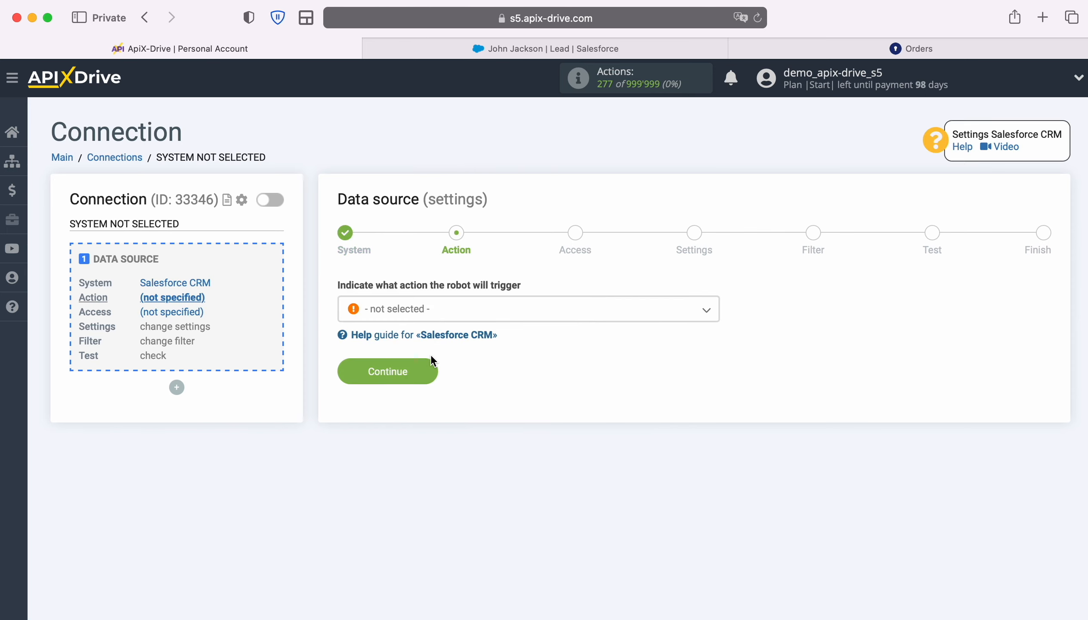
# - Set the data source's trigger action to Get LEADS (new)
pyautogui.click(642, 311)
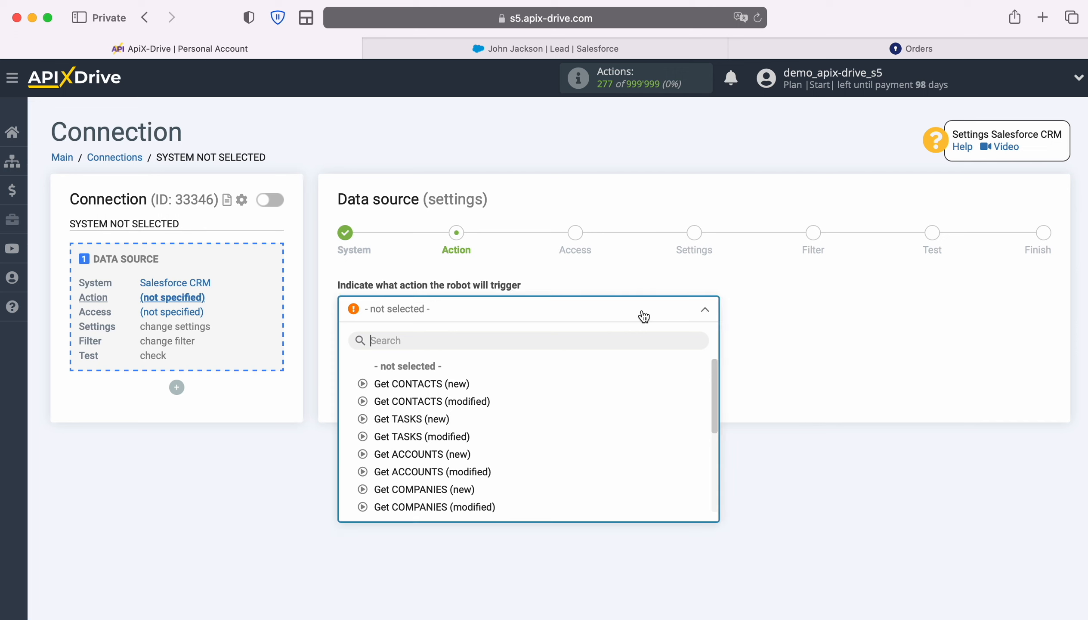
pyautogui.scroll(-2, 616, 444)
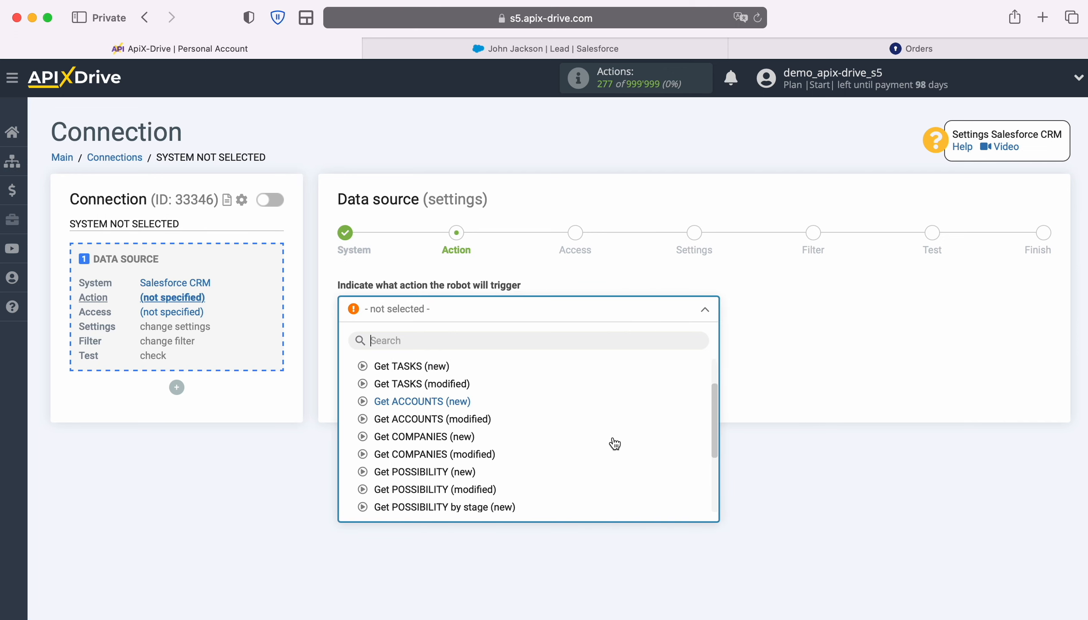
pyautogui.scroll(-3, 615, 444)
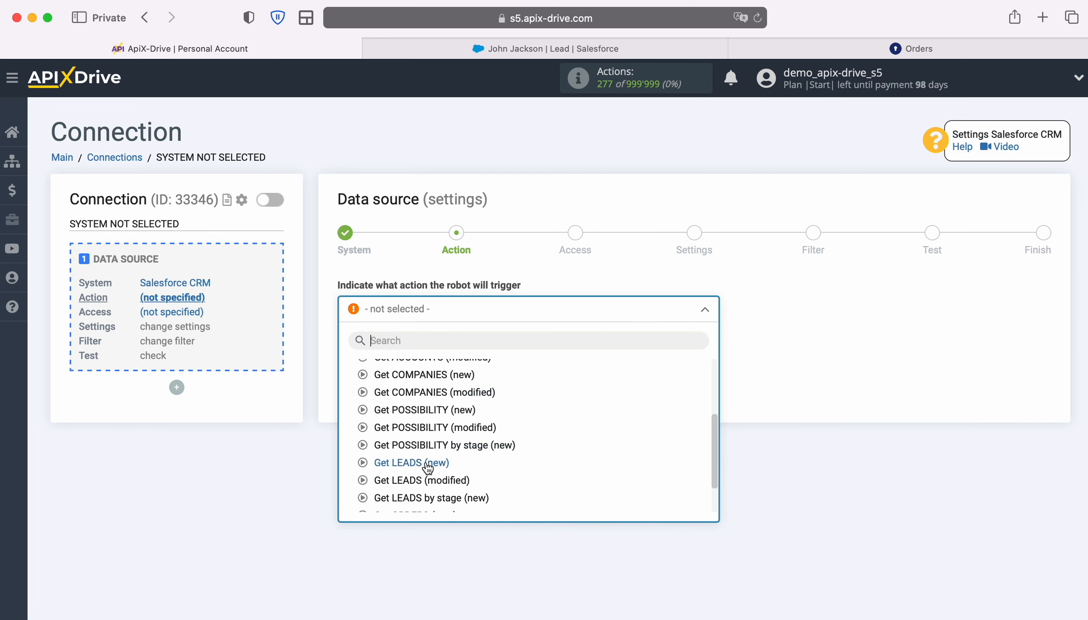
pyautogui.click(427, 462)
pyautogui.click(428, 364)
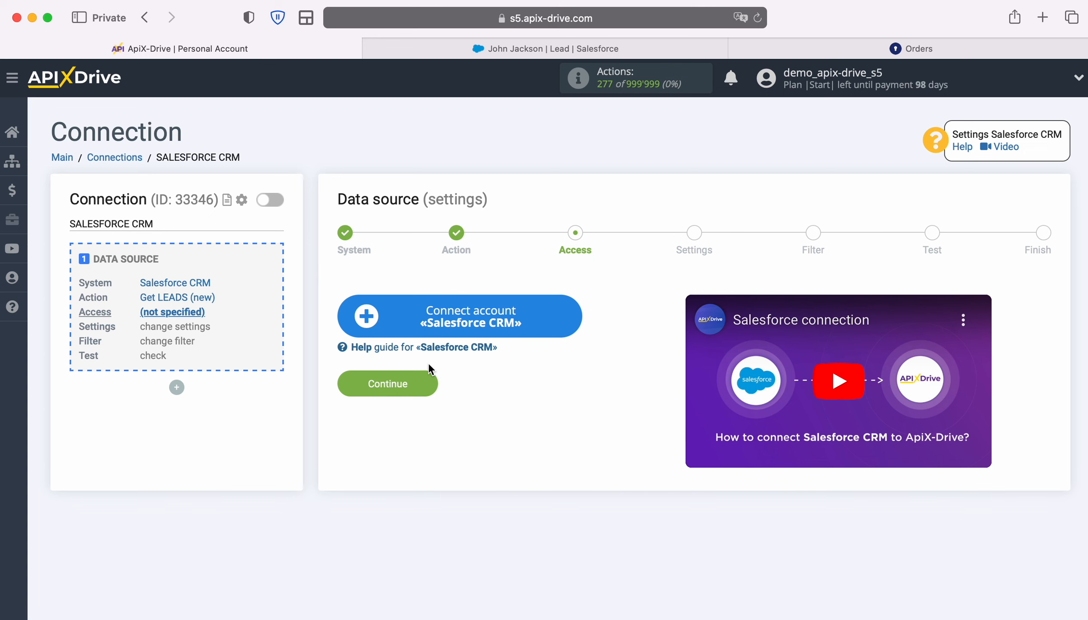
# - Connect the Salesforce CRM account by logging in with the account's username and password
pyautogui.click(573, 312)
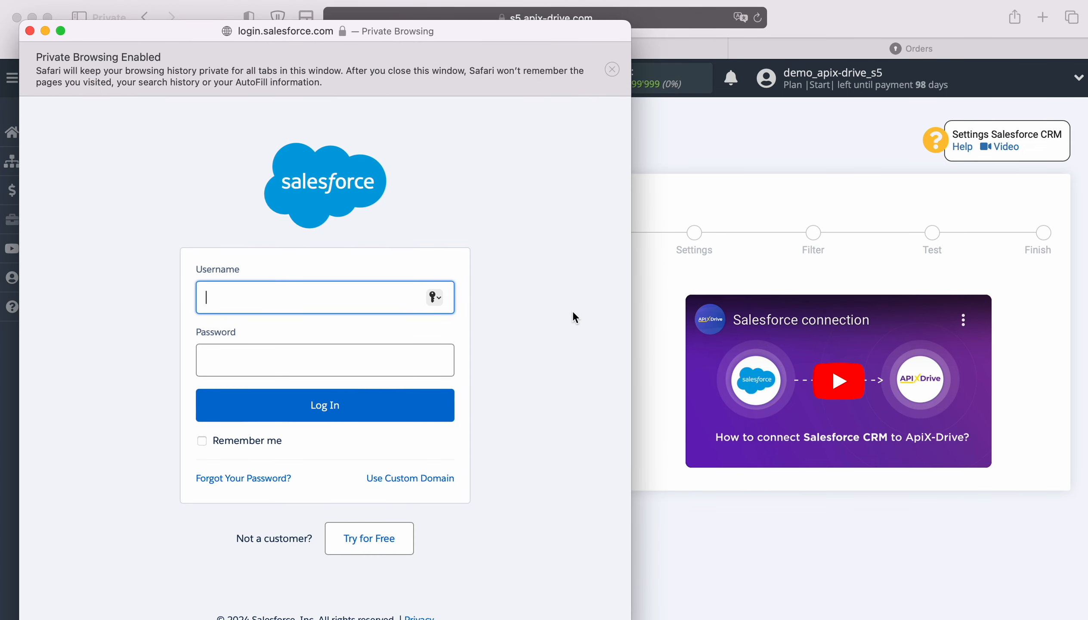
pyautogui.rightClick(320, 295)
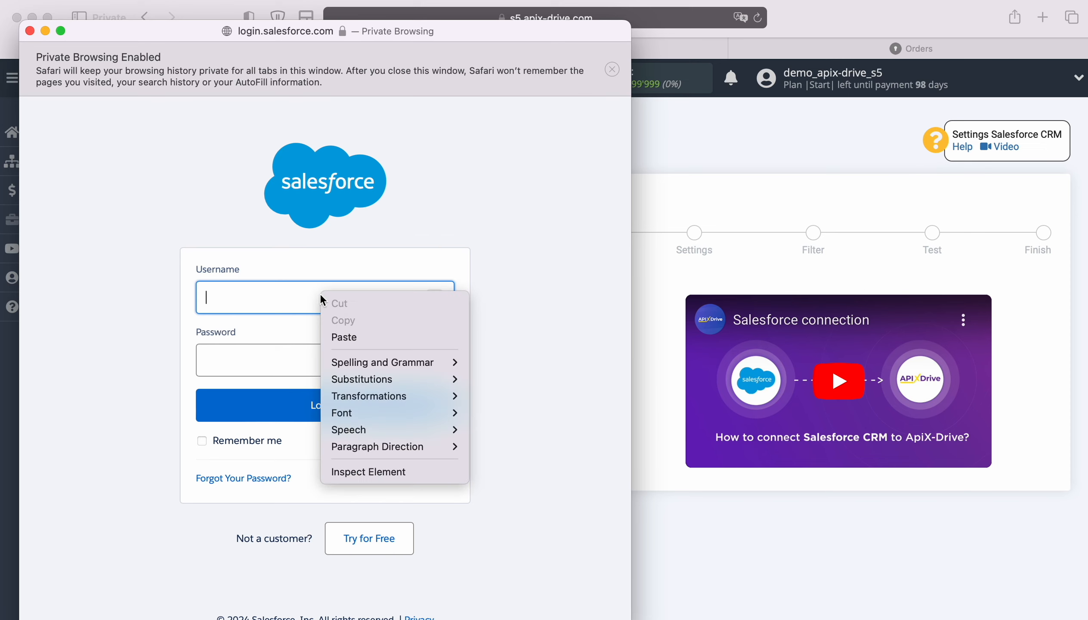
pyautogui.click(336, 335)
pyautogui.click(309, 366)
pyautogui.write('••••••••••••')
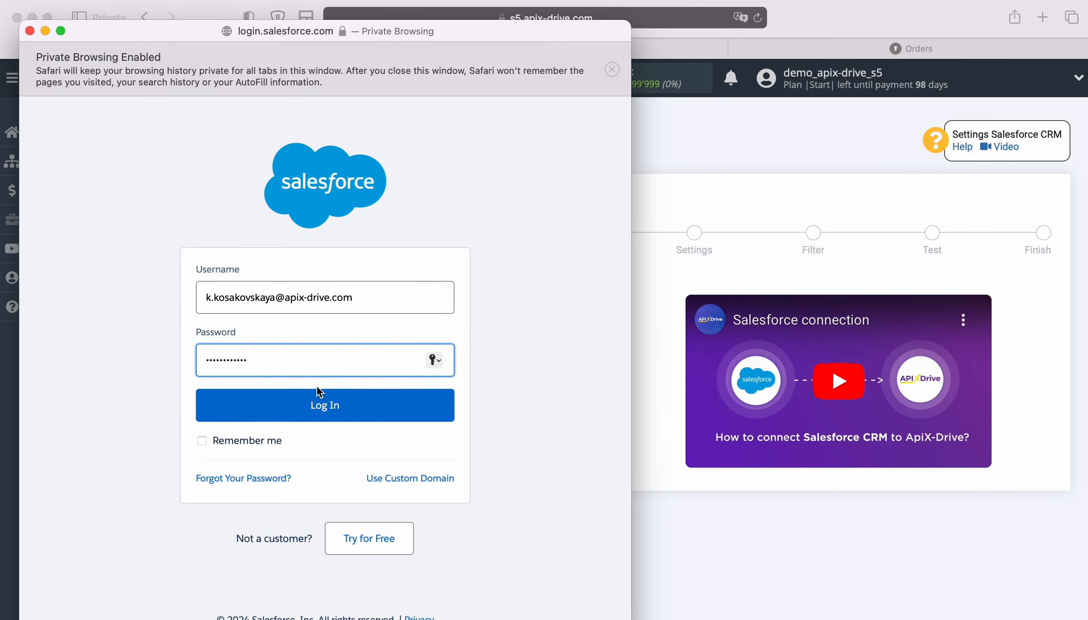
pyautogui.click(335, 401)
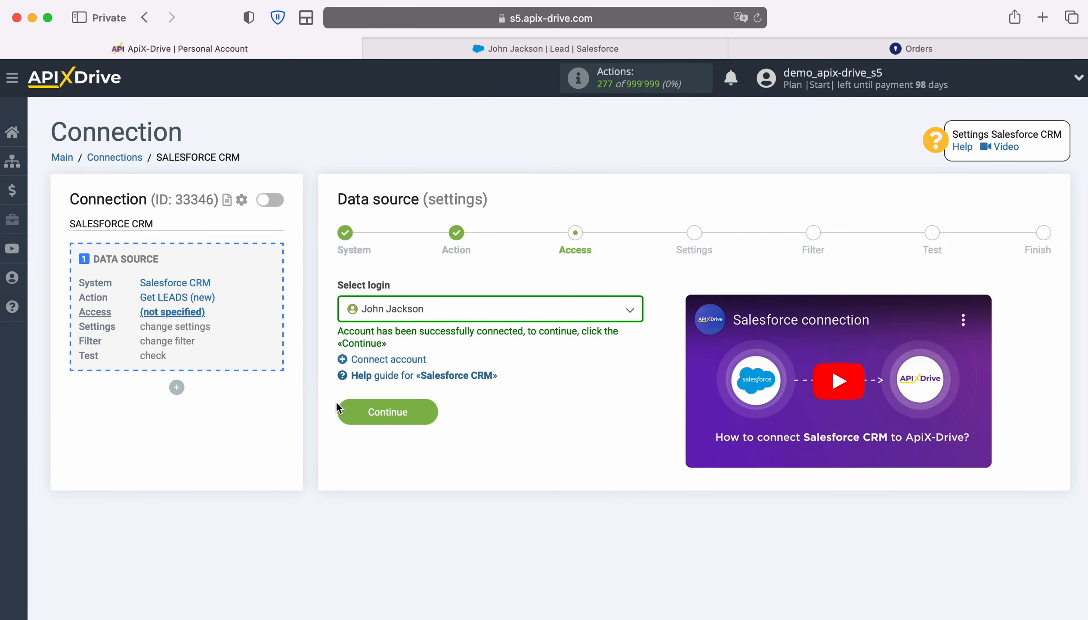
# - Select the connected Salesforce login as the data source's access and continue to its settings
pyautogui.click(630, 314)
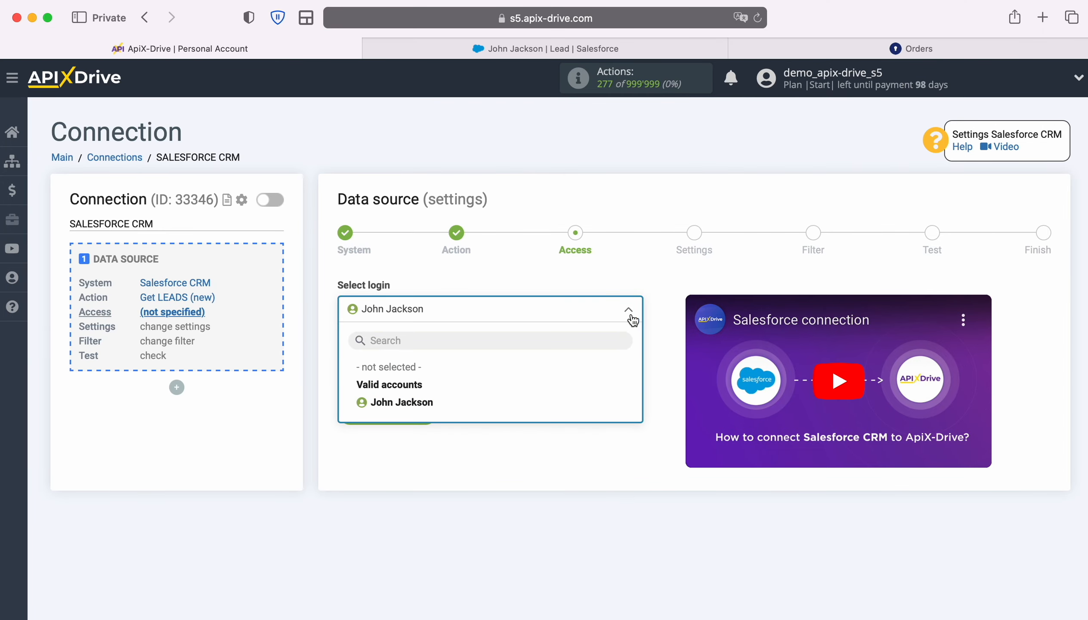
pyautogui.click(432, 401)
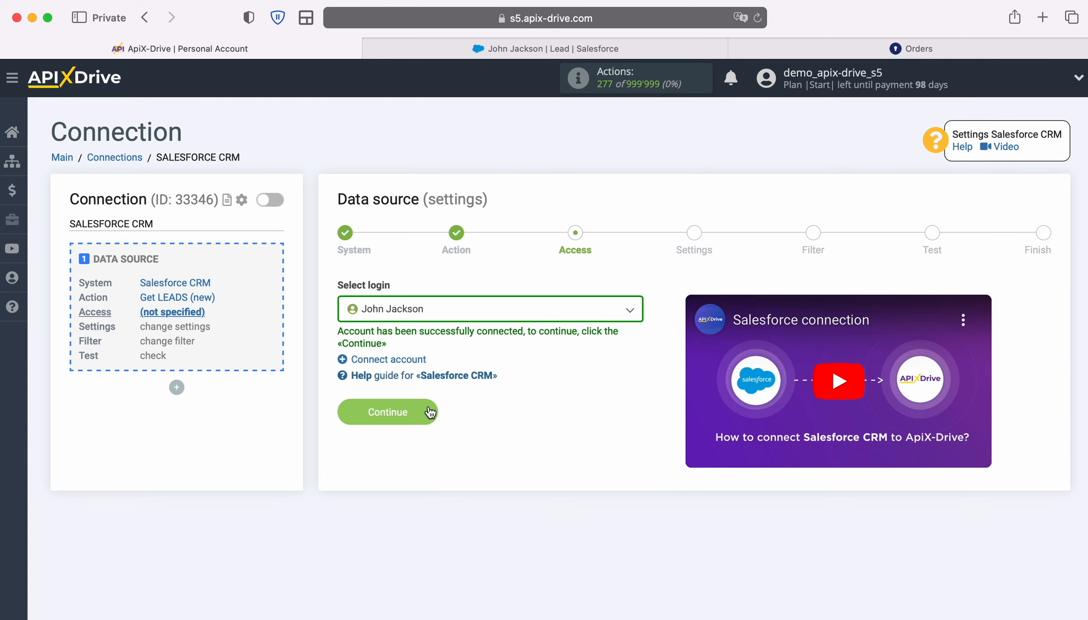
pyautogui.click(430, 412)
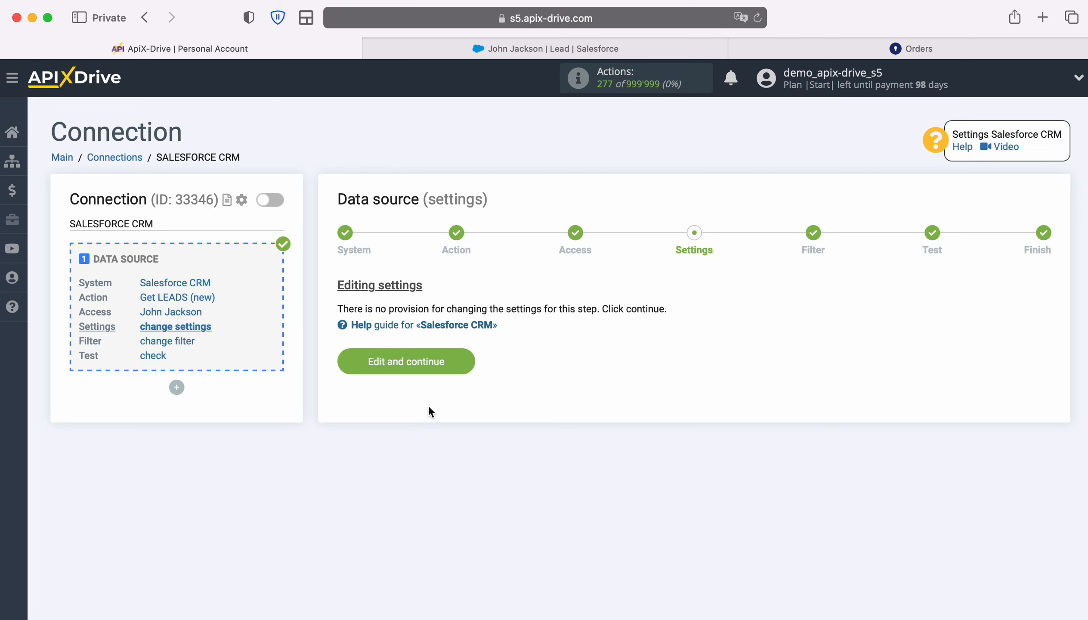
# - Finish the data source with unchanged settings and no filter, reviewing the test lead data from Salesforce CRM
pyautogui.click(464, 359)
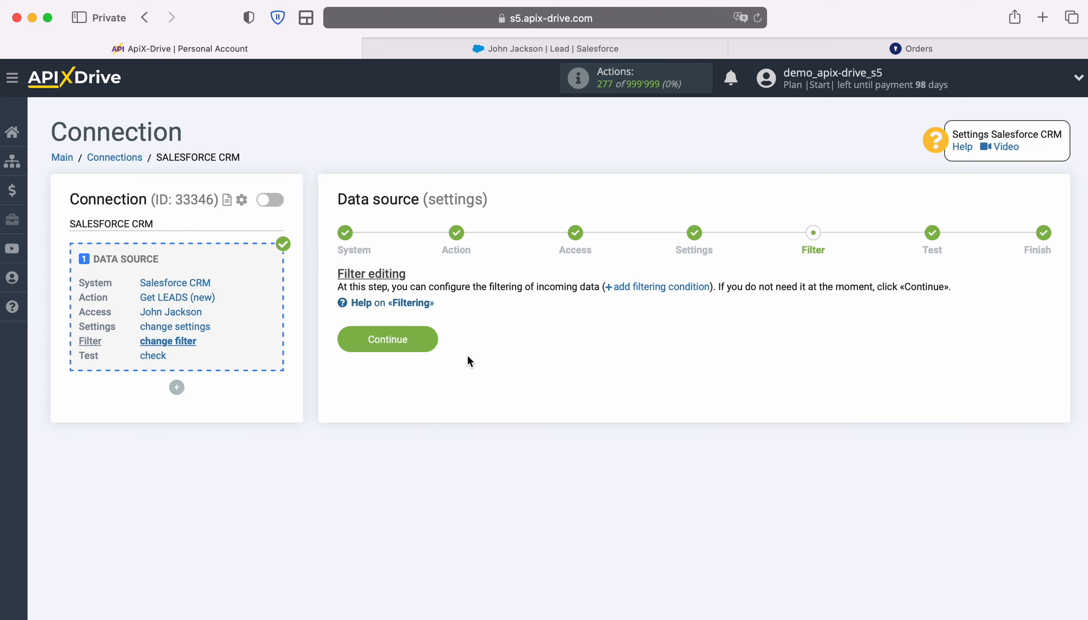
pyautogui.click(432, 337)
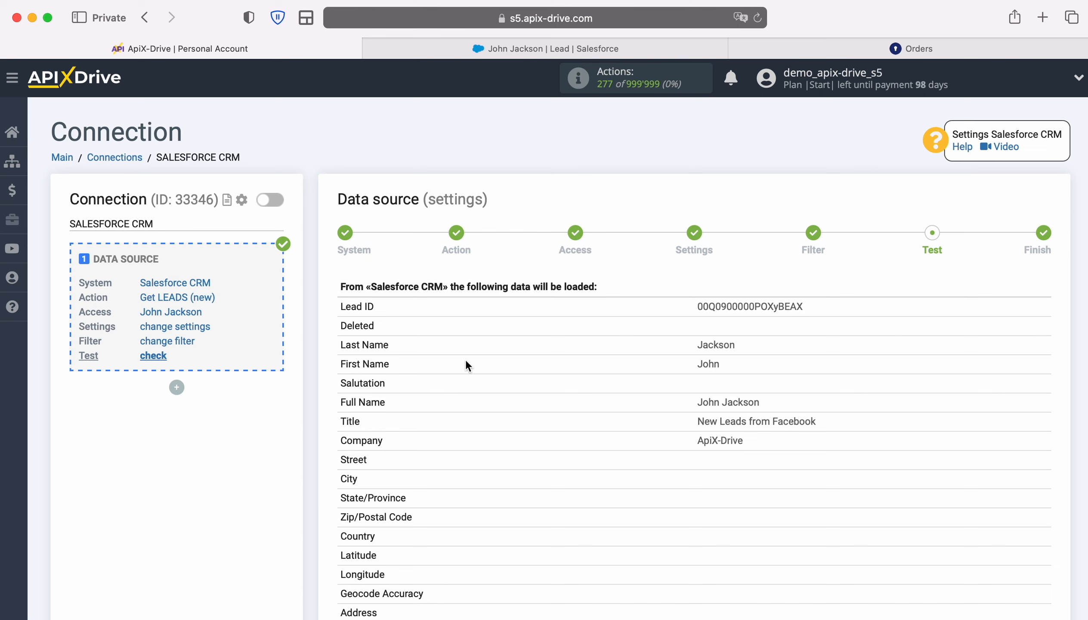
pyautogui.scroll(-7, 1020, 407)
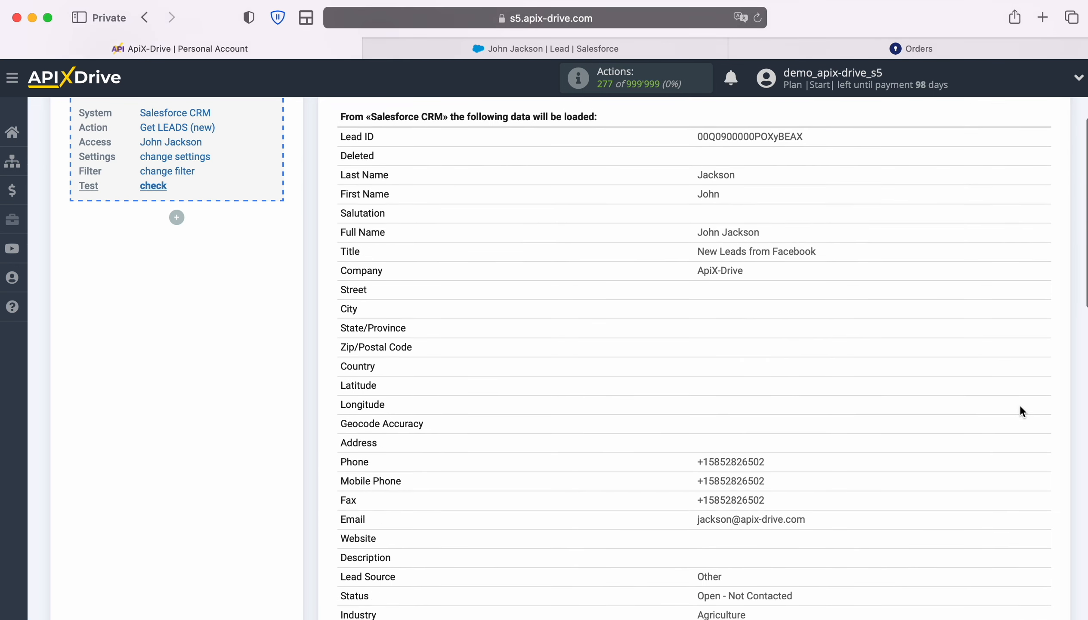
pyautogui.scroll(-5, 1021, 407)
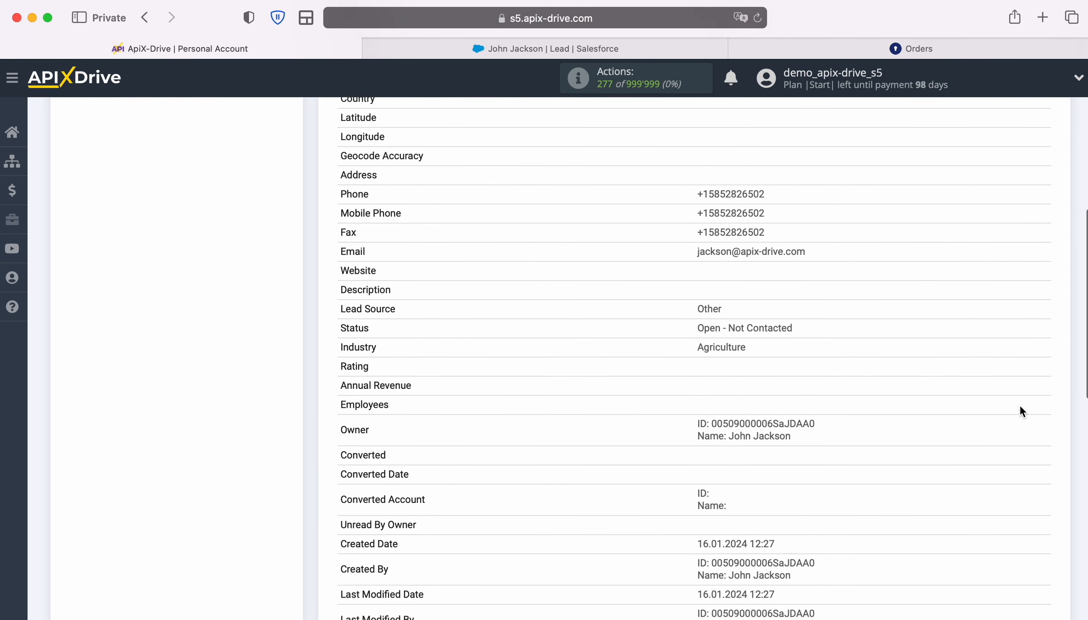
pyautogui.scroll(-9, 1020, 408)
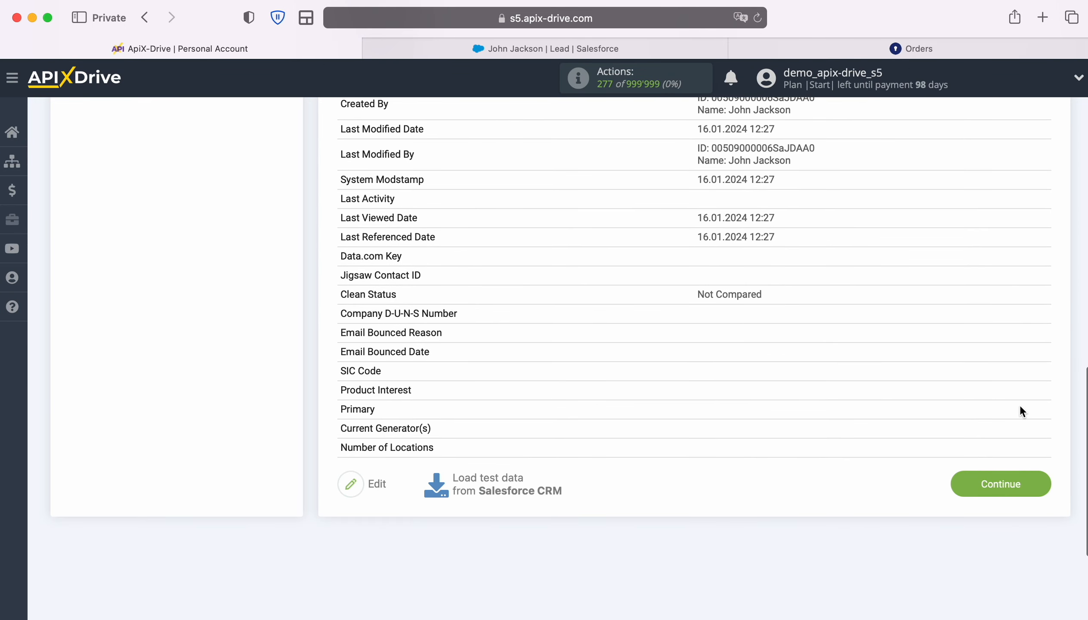
pyautogui.click(1041, 483)
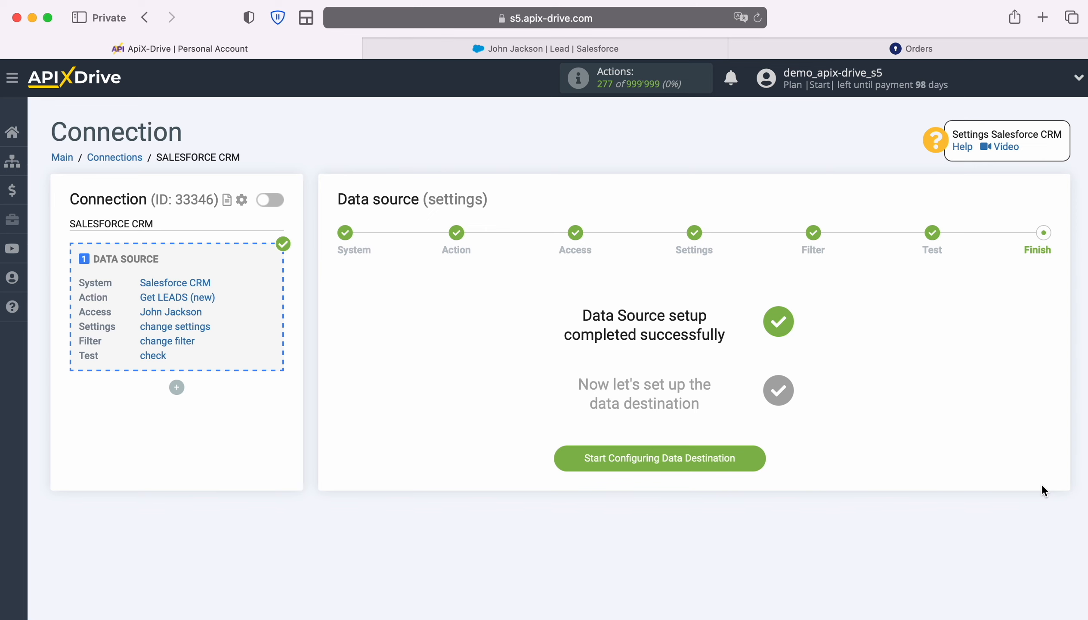
# - Start configuring the data destination and set KeyCRM as its system
pyautogui.click(762, 456)
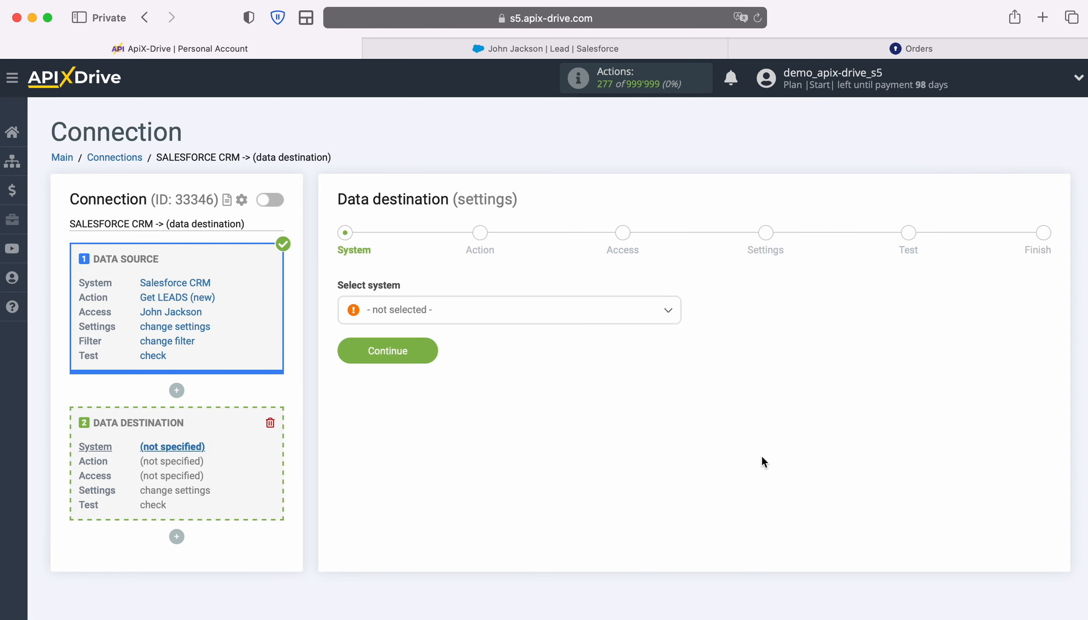
pyautogui.click(631, 319)
pyautogui.scroll(-15, 639, 449)
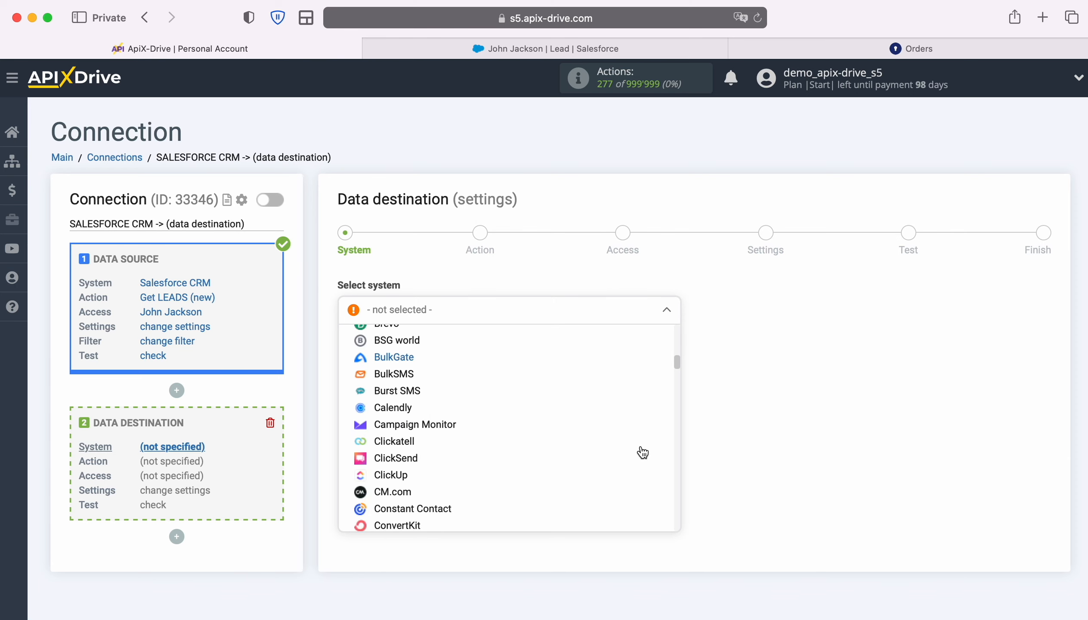
pyautogui.scroll(-15, 642, 452)
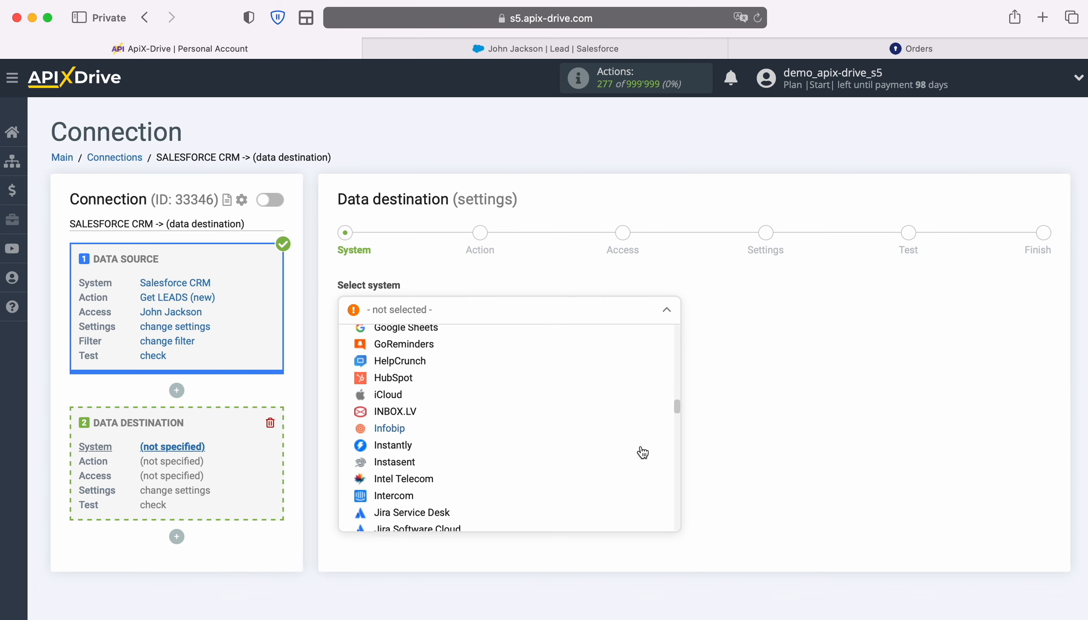
pyautogui.scroll(-5, 634, 451)
pyautogui.click(401, 446)
pyautogui.click(426, 349)
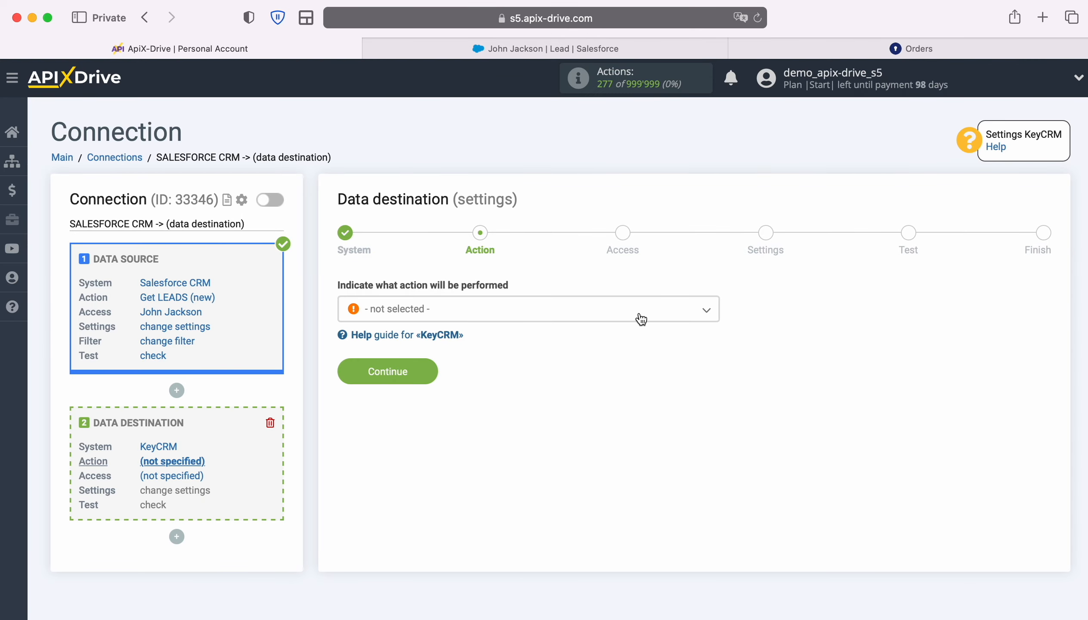
# - Set the data destination's action to Create ORDER
pyautogui.click(642, 320)
pyautogui.click(440, 433)
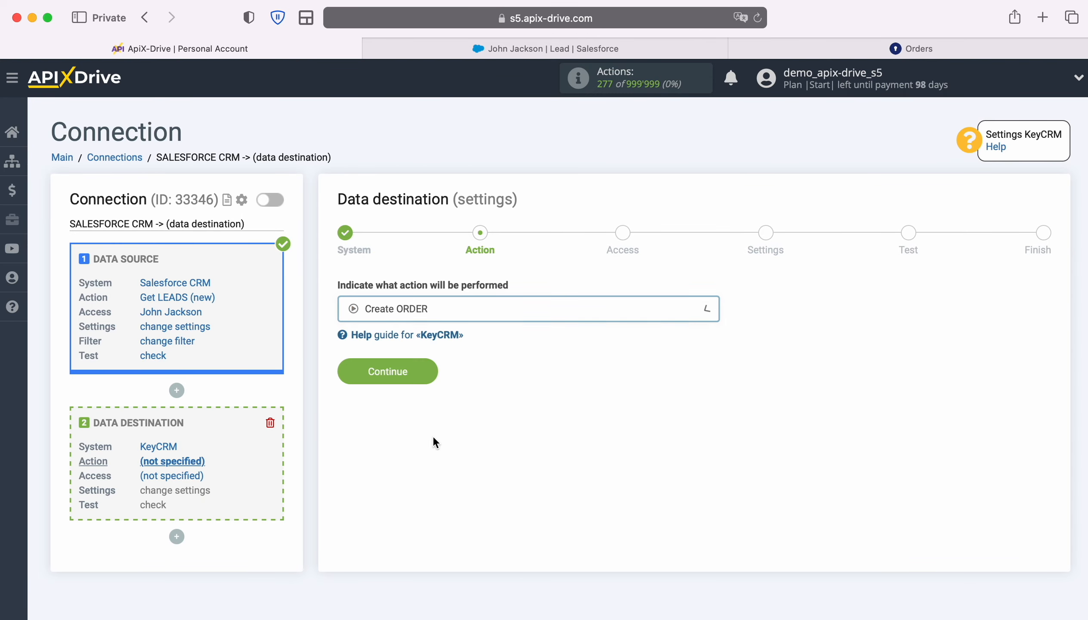
pyautogui.click(434, 375)
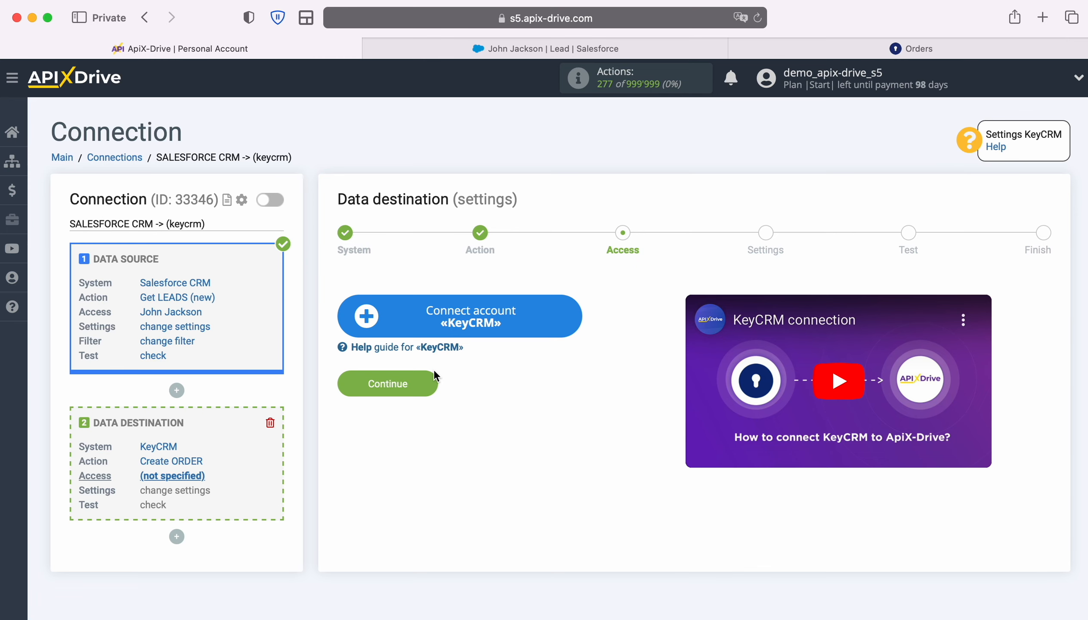
# - Open the KeyCRM account connection setup in ApiX-Drive, then copy the API key from KeyCRM's General settings and return to the setup
pyautogui.click(574, 319)
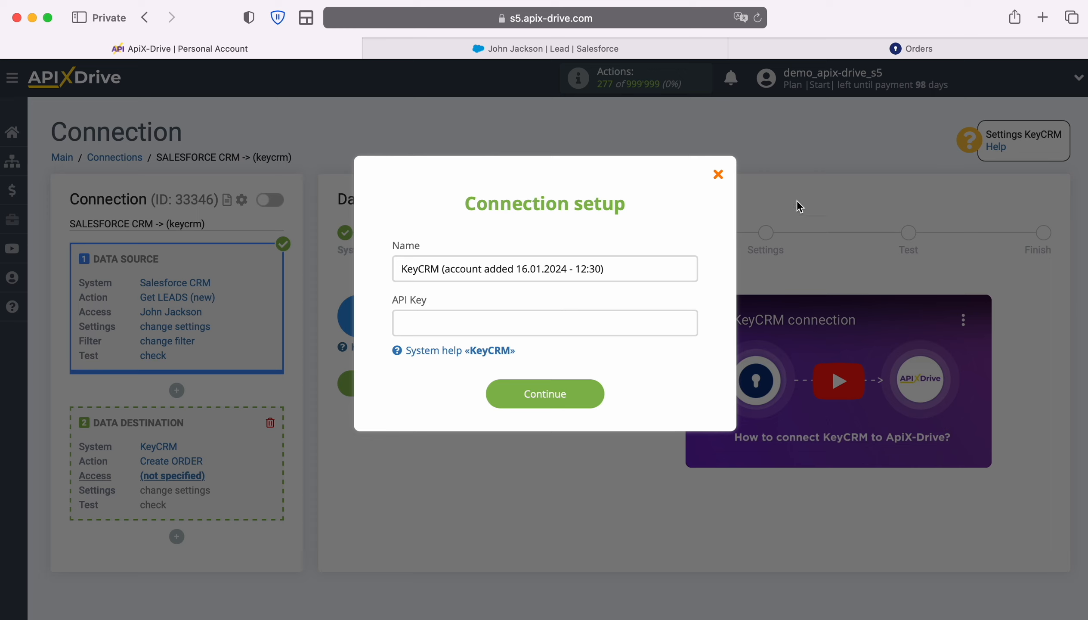
pyautogui.click(773, 48)
pyautogui.click(29, 507)
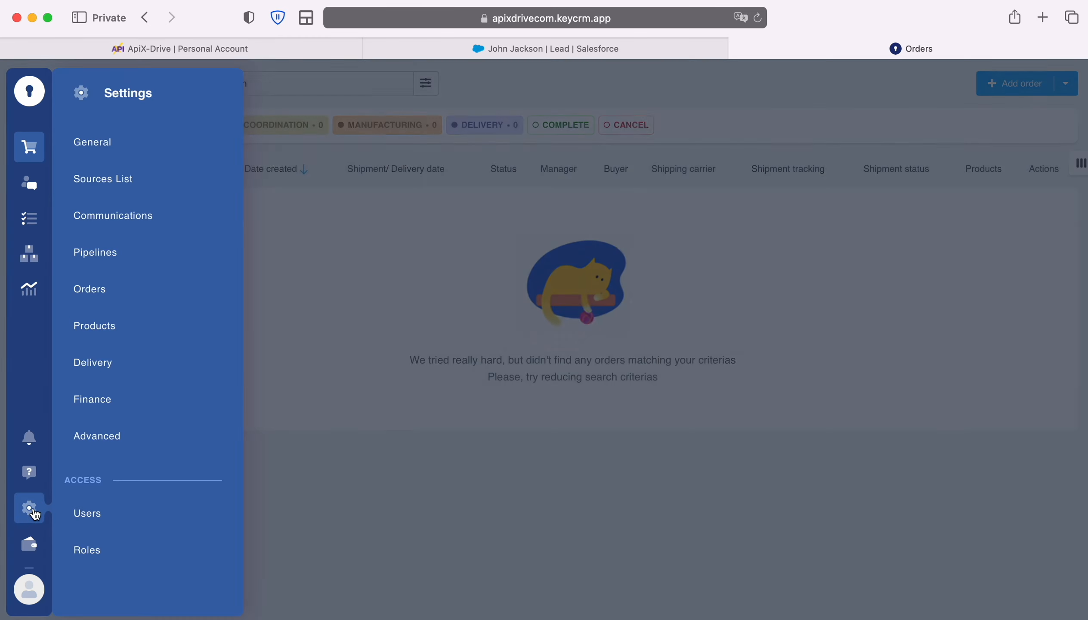
pyautogui.click(107, 148)
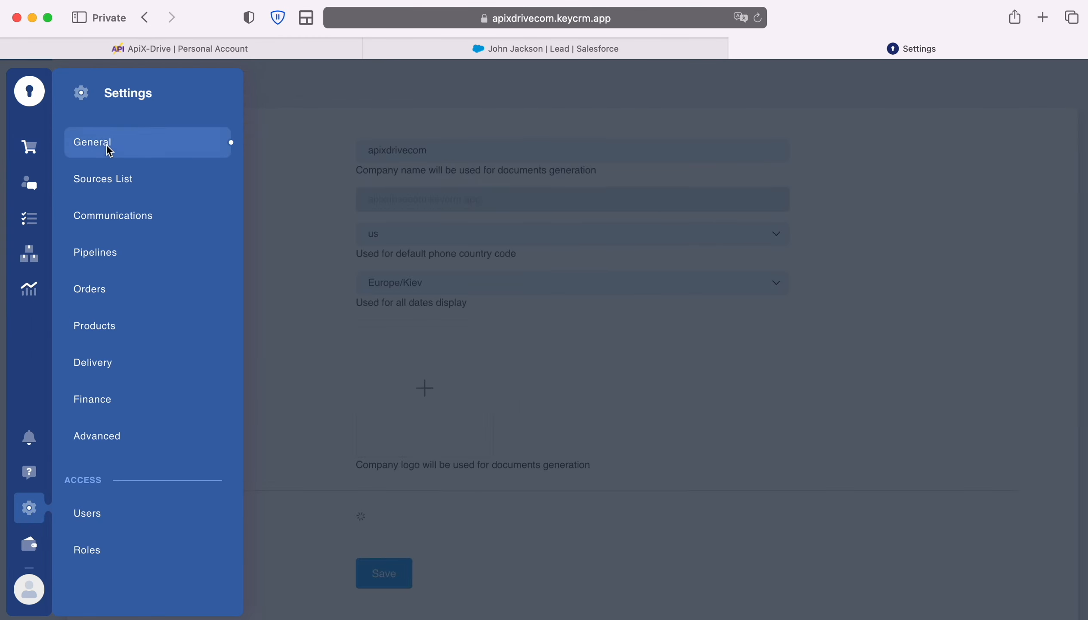
pyautogui.click(772, 523)
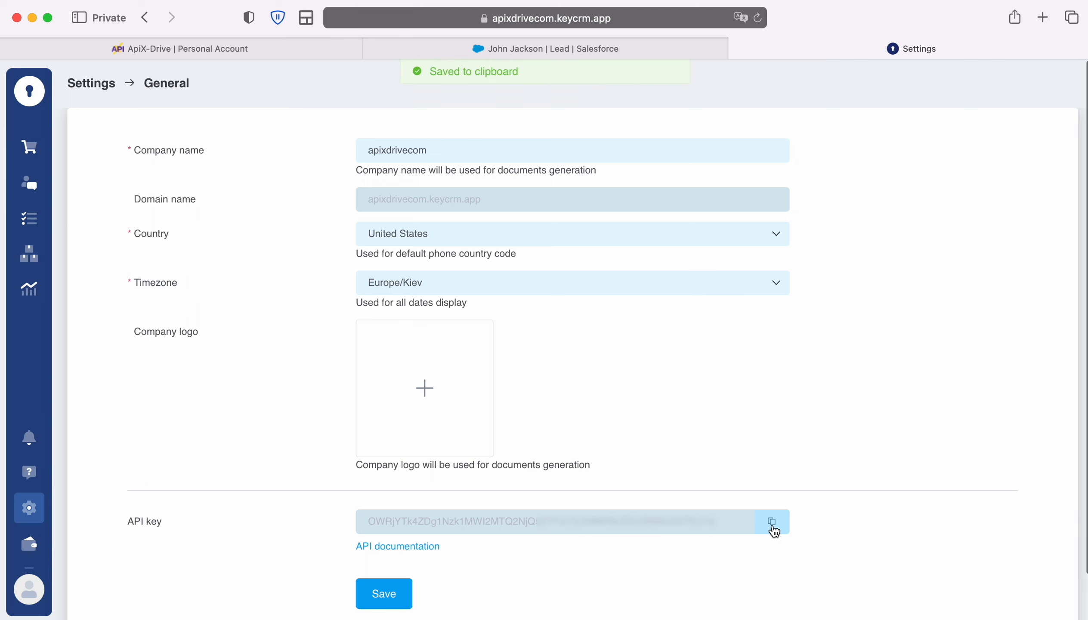
pyautogui.click(260, 51)
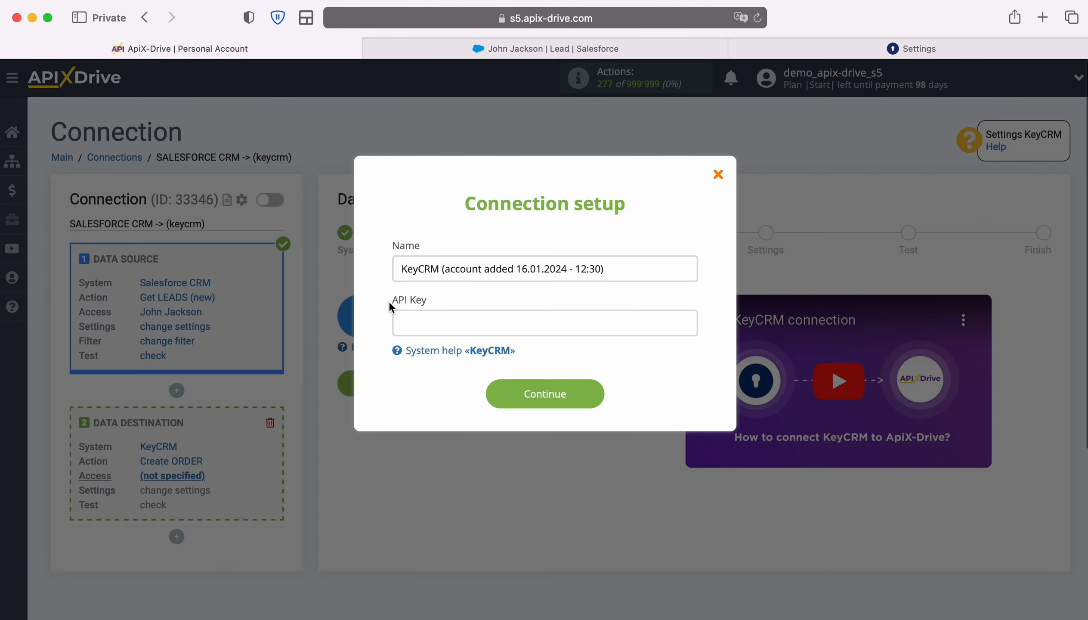
# - Paste the copied API key into the KeyCRM connection setup and save the account
pyautogui.rightClick(406, 323)
pyautogui.click(436, 366)
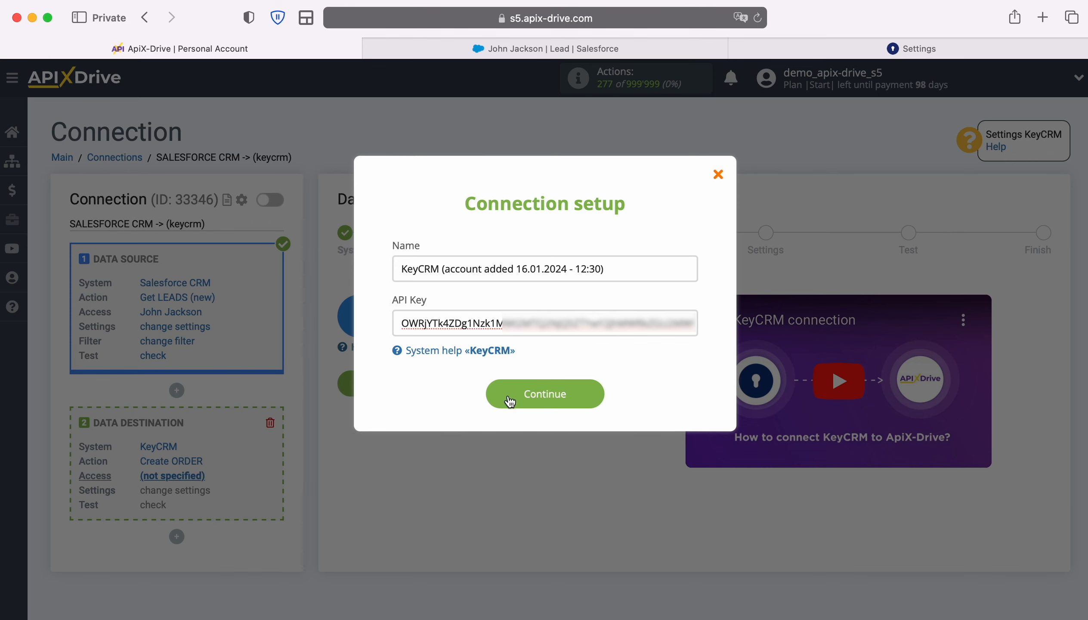
pyautogui.click(592, 395)
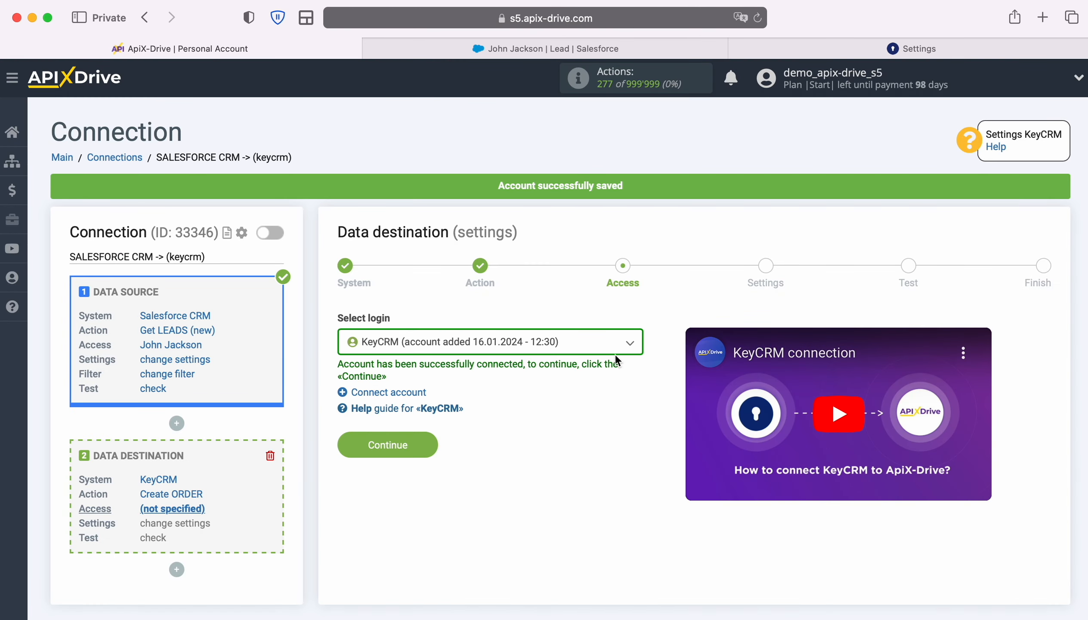
# - Select the newly connected KeyCRM account as the data destination's login and continue to its settings
pyautogui.click(630, 344)
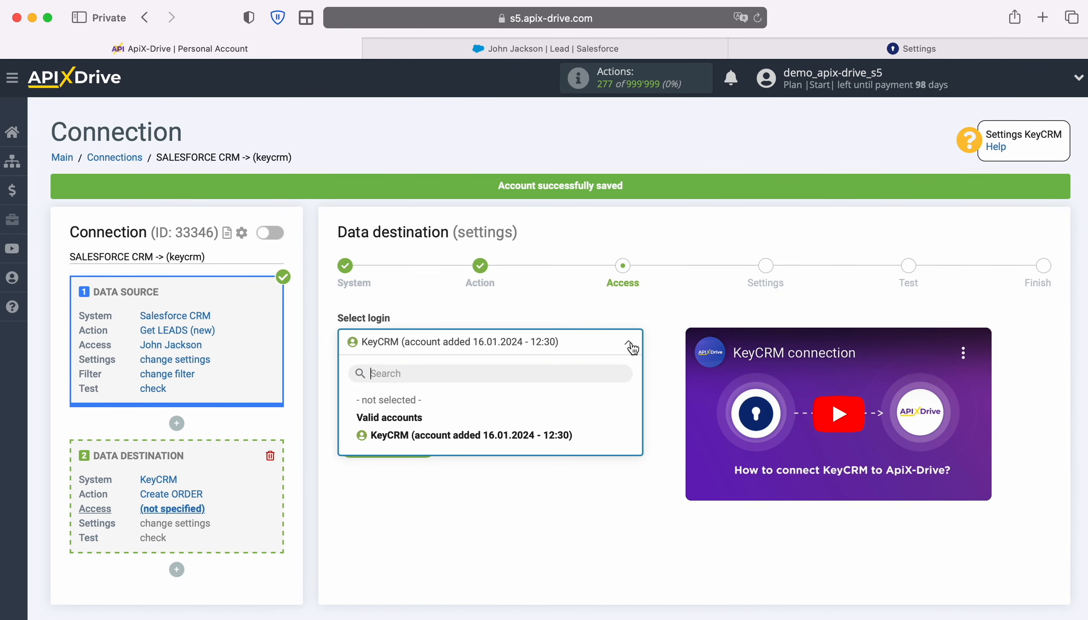
pyautogui.click(572, 436)
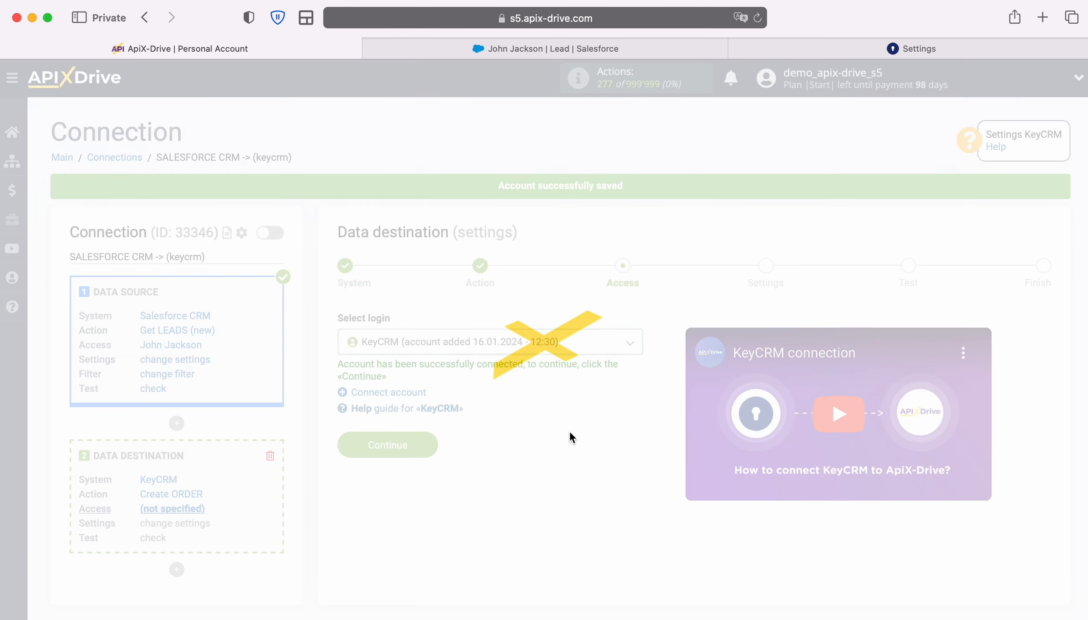
pyautogui.click(425, 440)
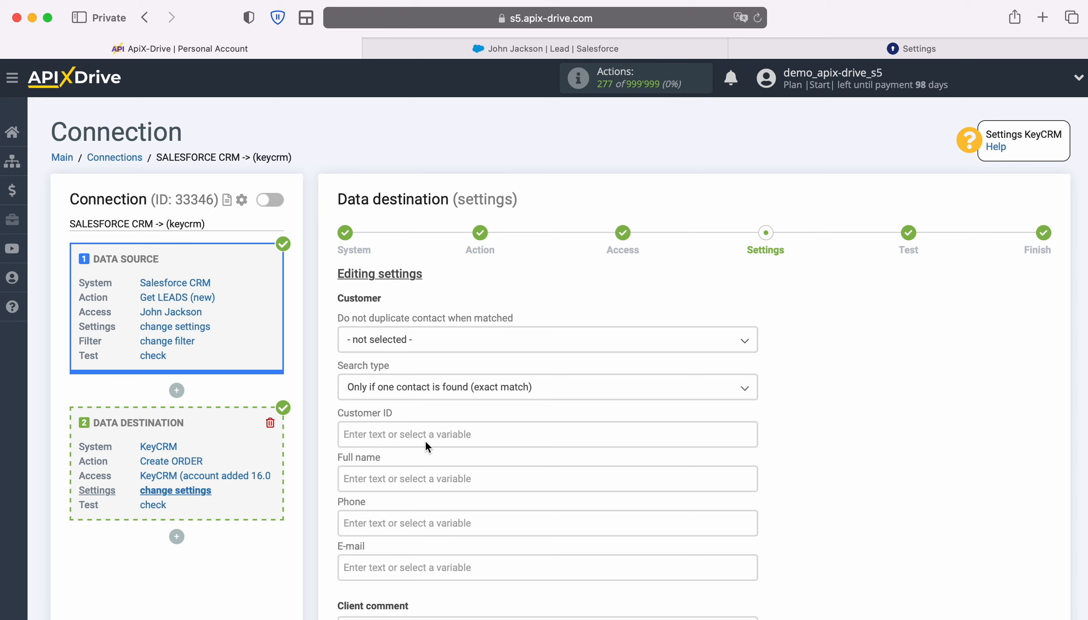
# - Map the customer's Full name field to the Salesforce CRM First Name and Last Name variables
pyautogui.click(405, 479)
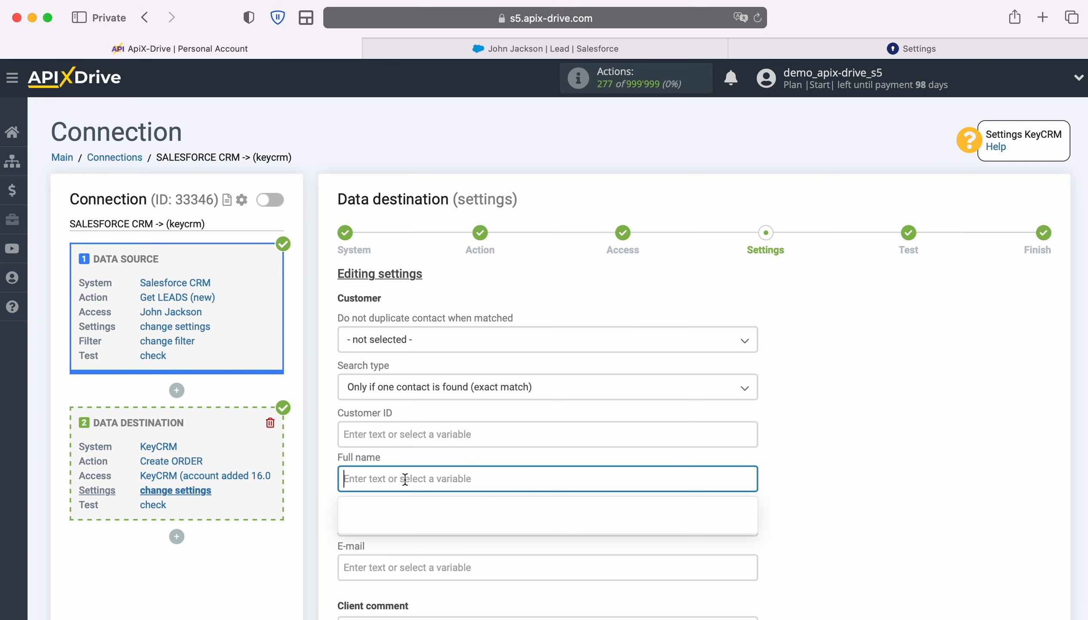
pyautogui.scroll(-5, 404, 478)
pyautogui.scroll(-5, 694, 385)
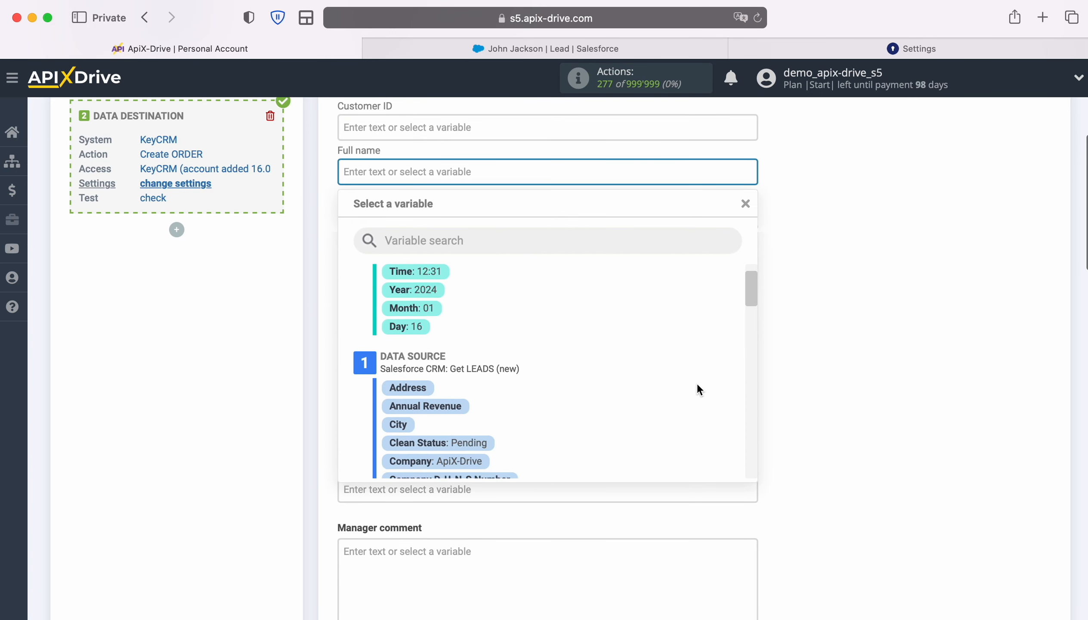
pyautogui.scroll(-4, 697, 384)
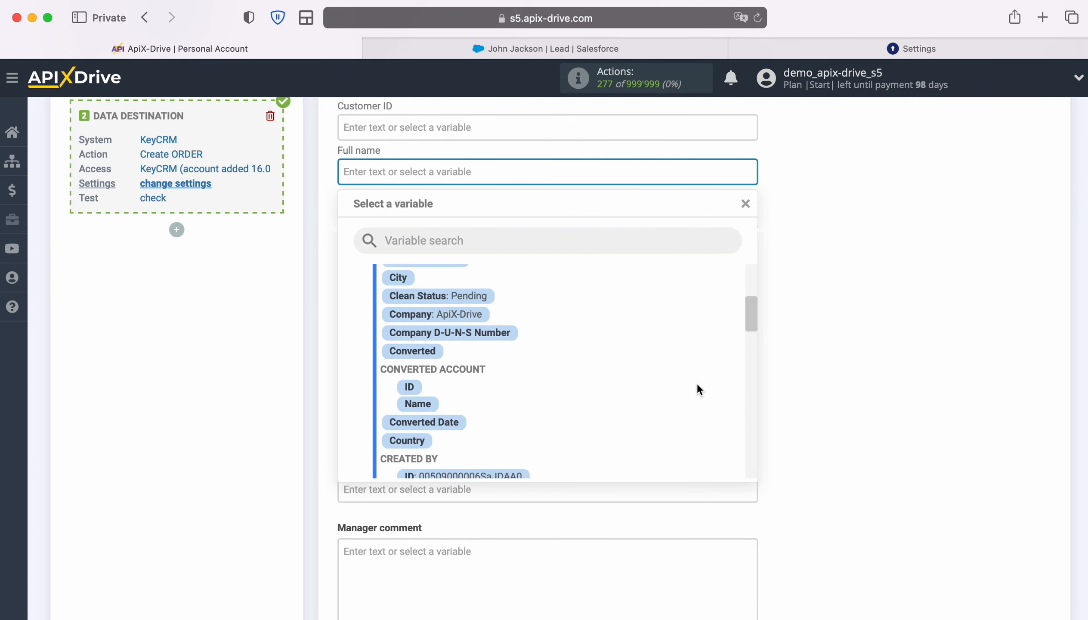
pyautogui.scroll(-4, 699, 389)
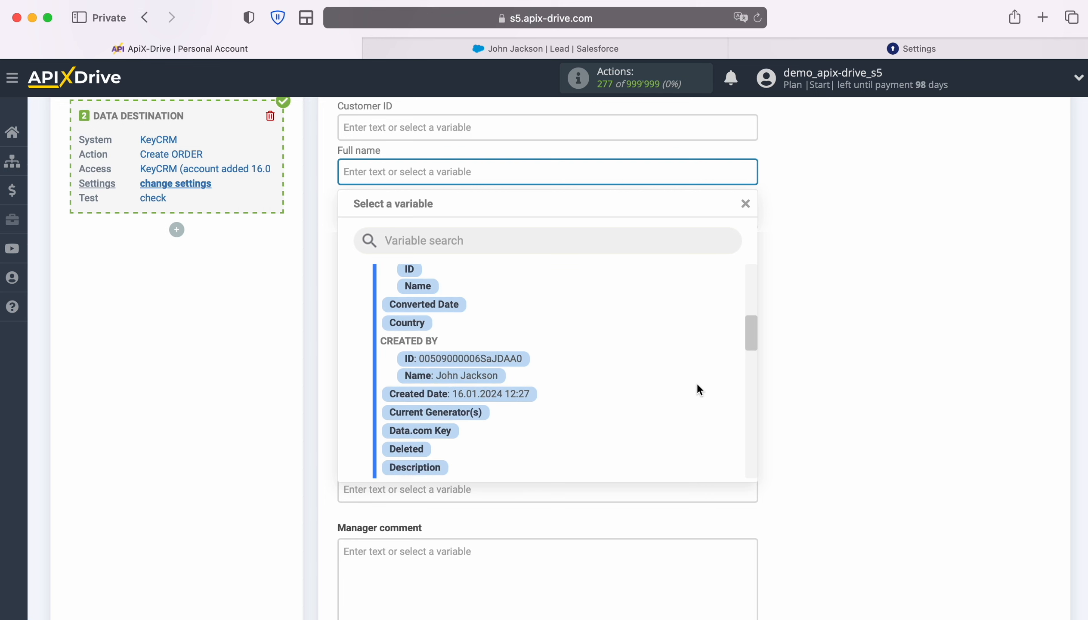
pyautogui.scroll(-3, 696, 383)
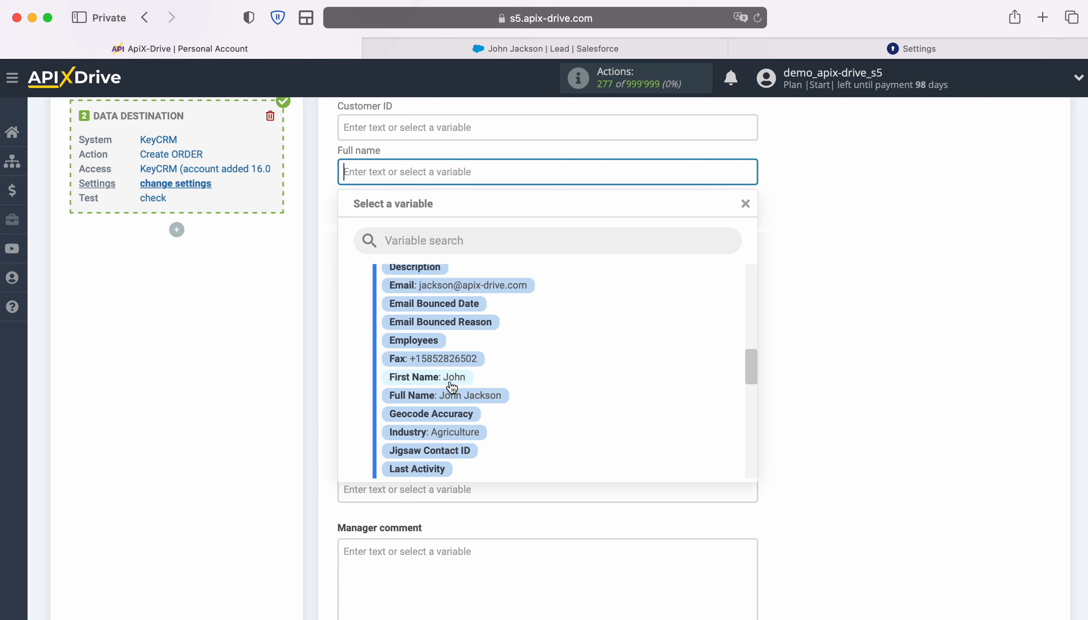
pyautogui.click(470, 383)
pyautogui.click(579, 177)
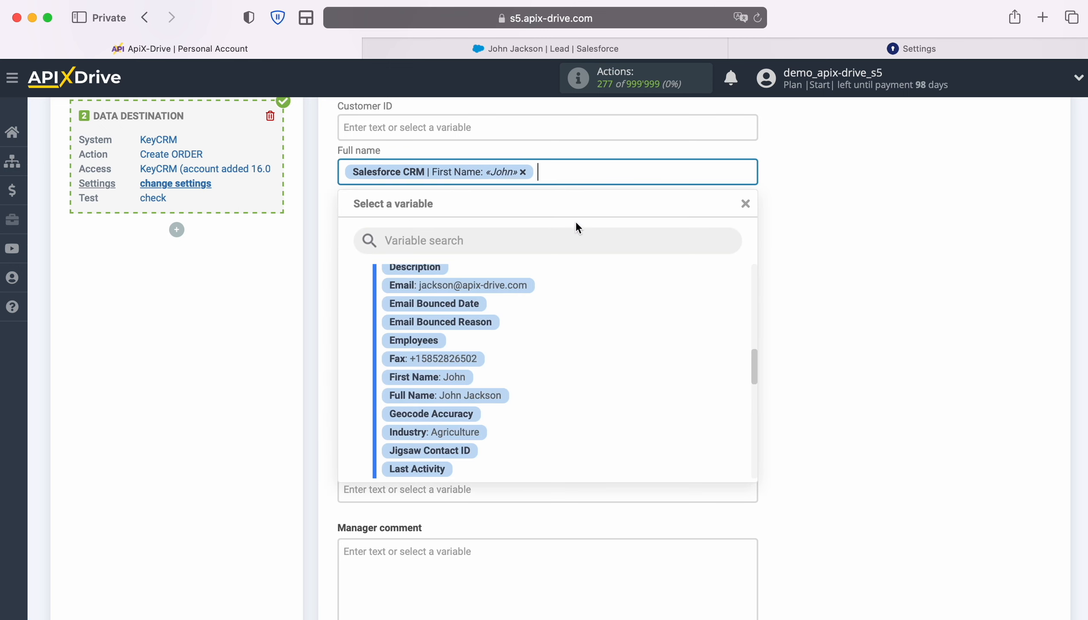
pyautogui.scroll(-2, 639, 416)
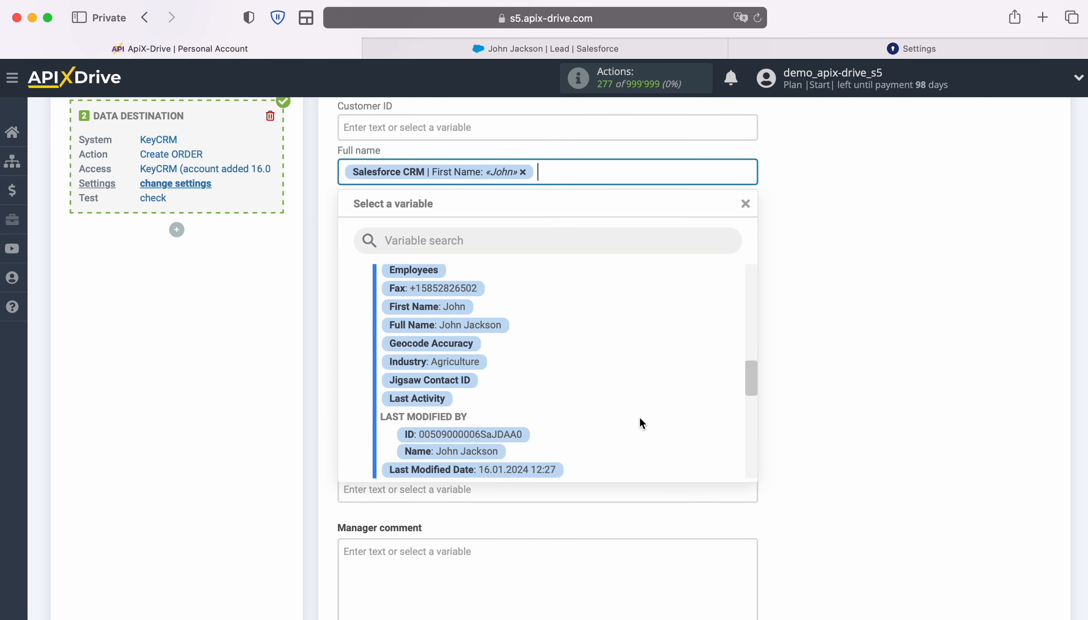
pyautogui.scroll(-2, 640, 419)
pyautogui.scroll(-1, 639, 416)
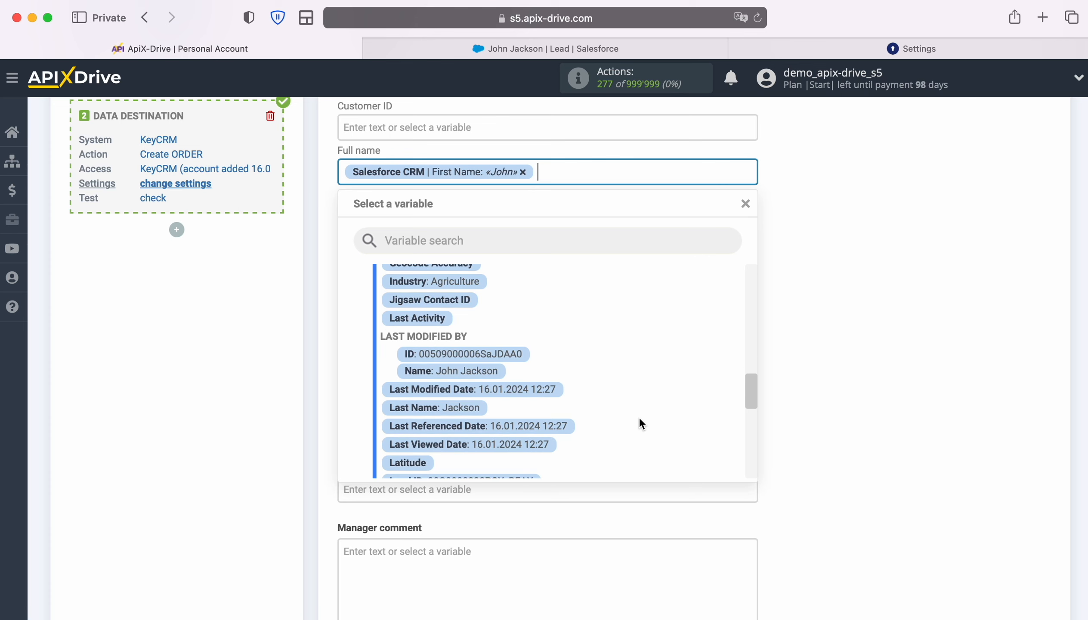
pyautogui.click(463, 406)
# - Map the customer's Phone field to the Salesforce CRM Phone variable
pyautogui.click(451, 216)
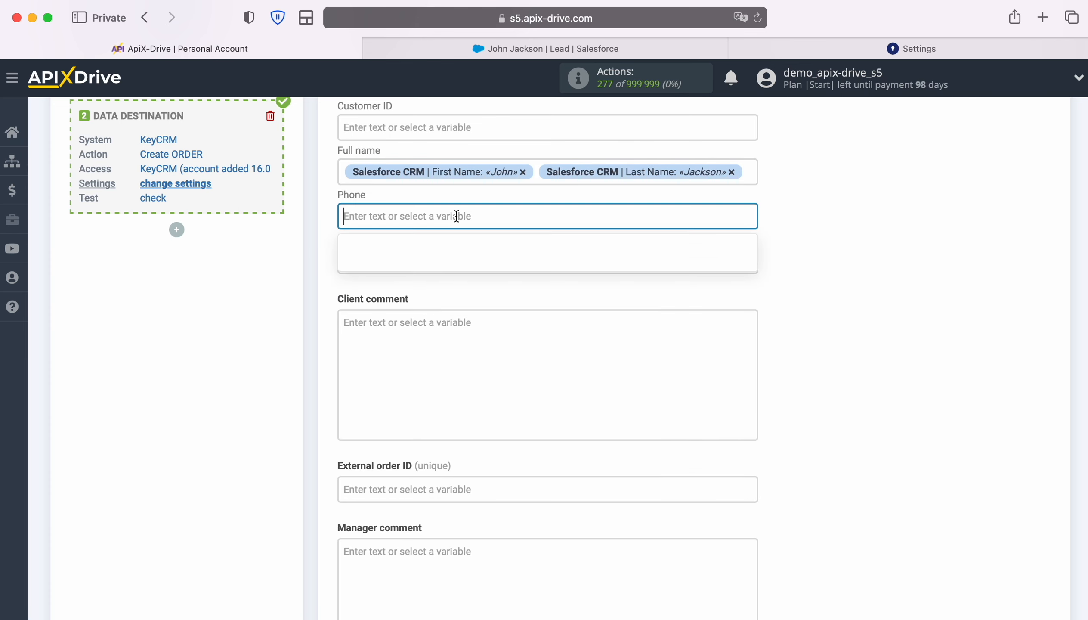
pyautogui.scroll(-3, 700, 389)
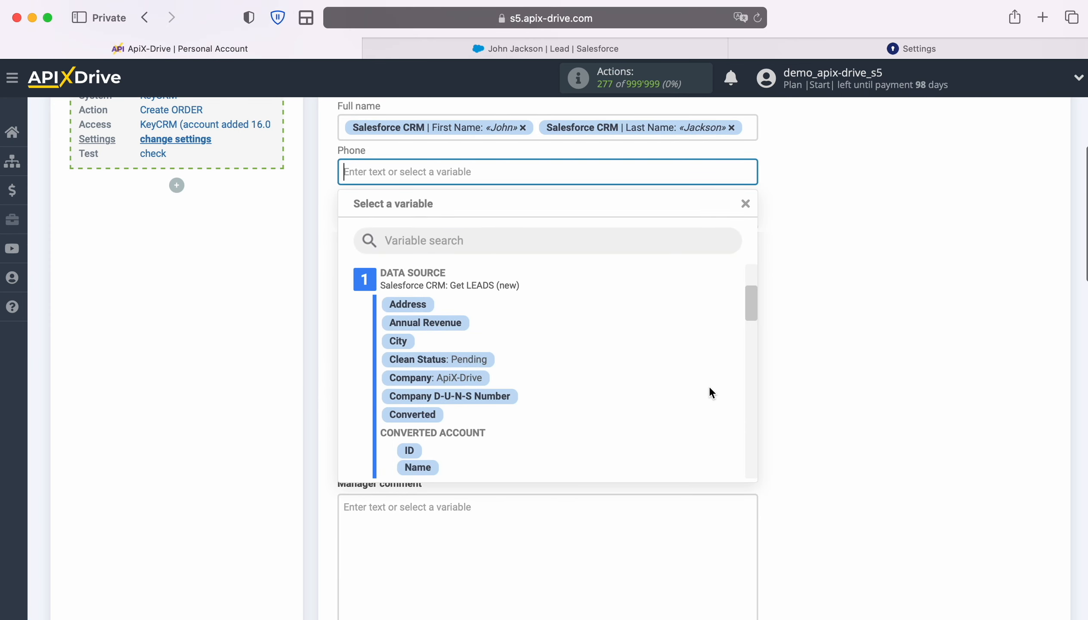
pyautogui.scroll(-5, 710, 388)
pyautogui.scroll(-5, 713, 386)
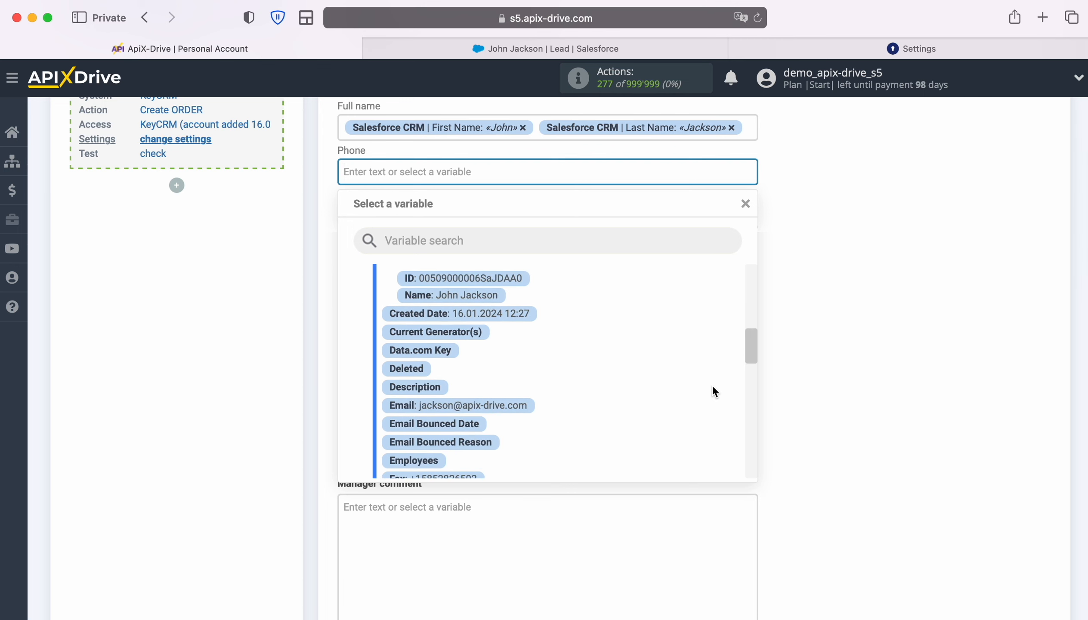
pyautogui.scroll(-5, 714, 392)
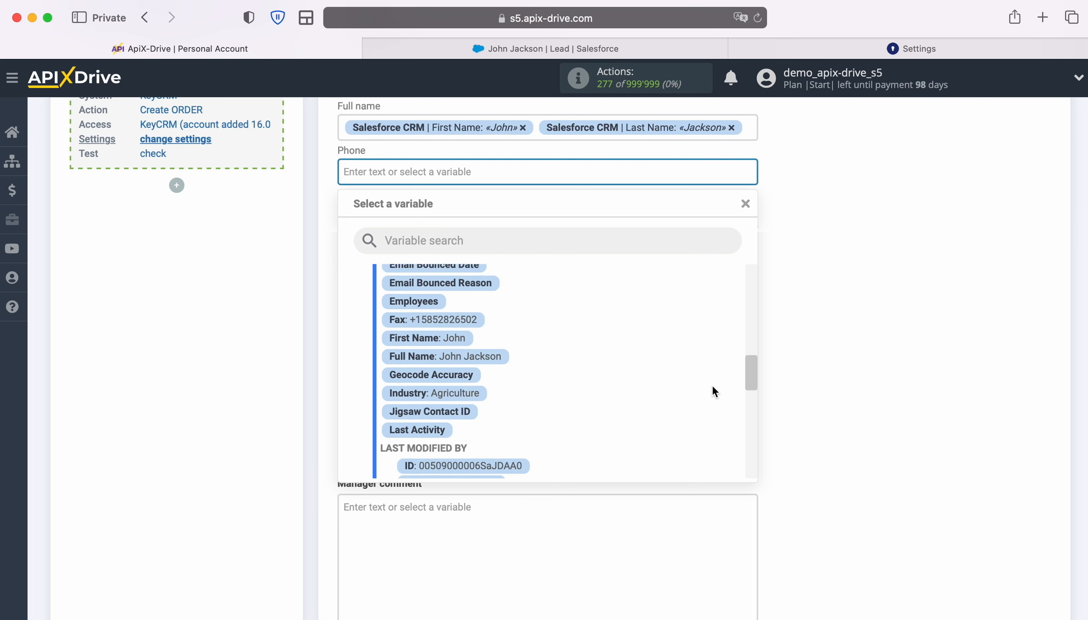
pyautogui.scroll(-5, 713, 392)
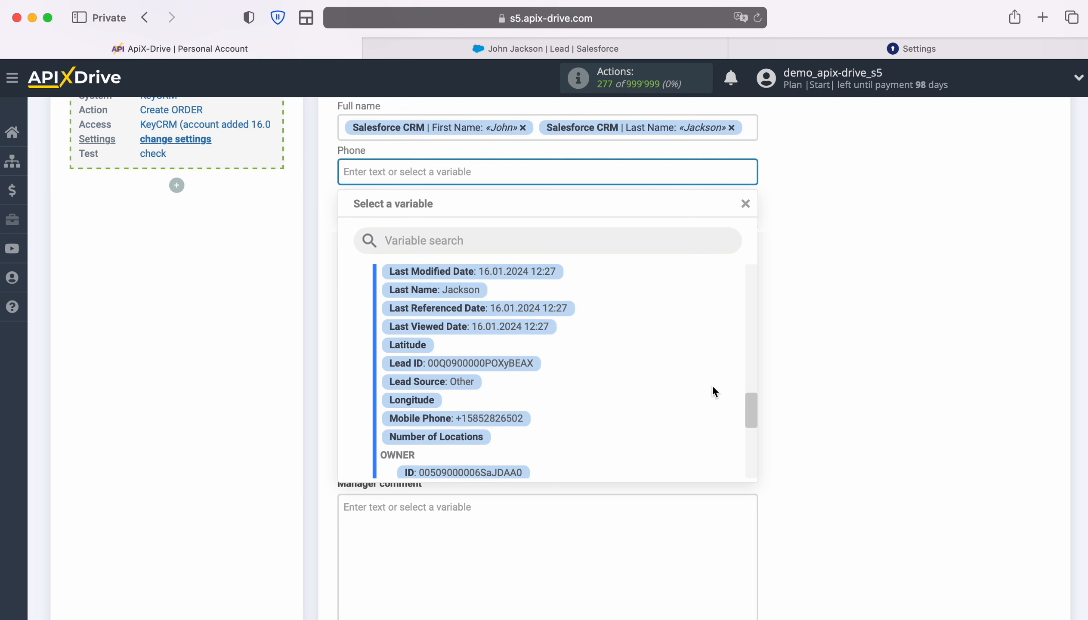
pyautogui.scroll(-2, 712, 385)
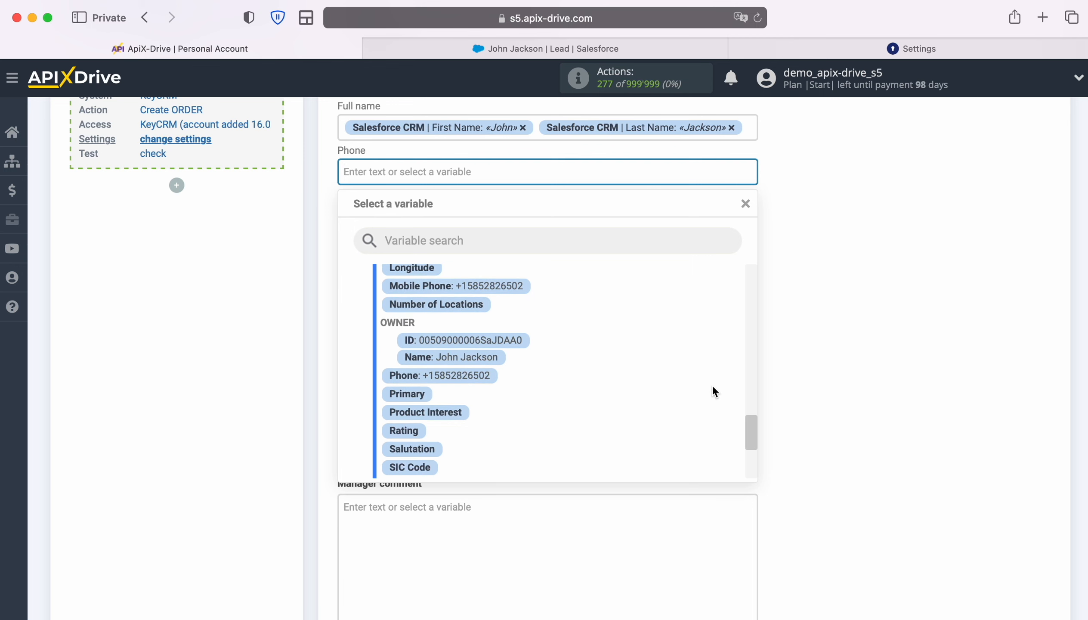
pyautogui.click(453, 373)
# - Map the customer's E-mail field to the Salesforce CRM Email variable
pyautogui.click(452, 218)
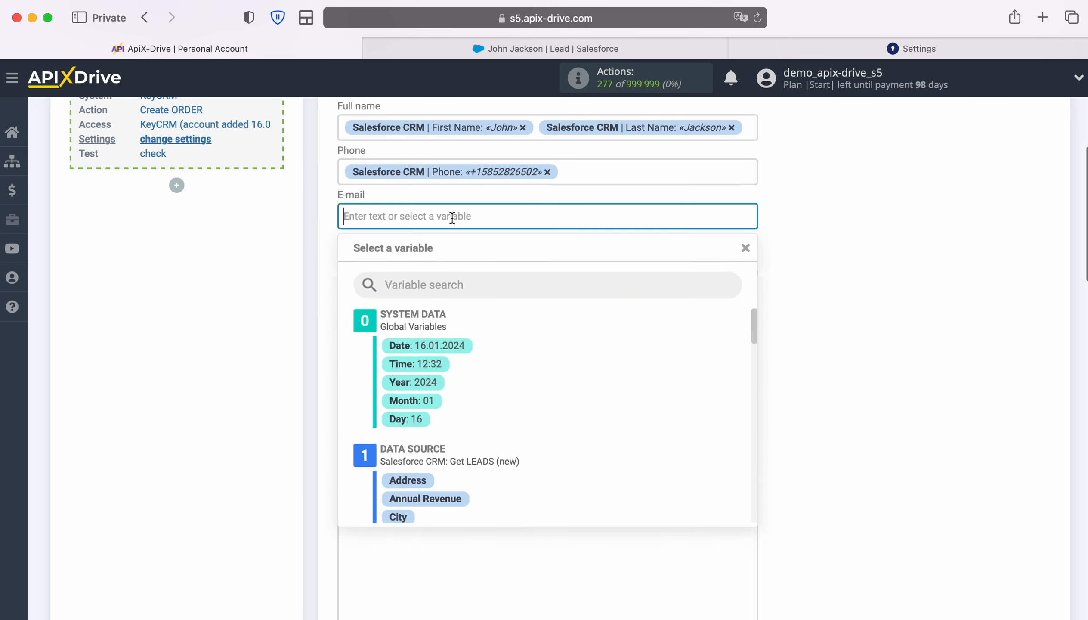
pyautogui.scroll(-5, 681, 365)
pyautogui.scroll(-5, 692, 370)
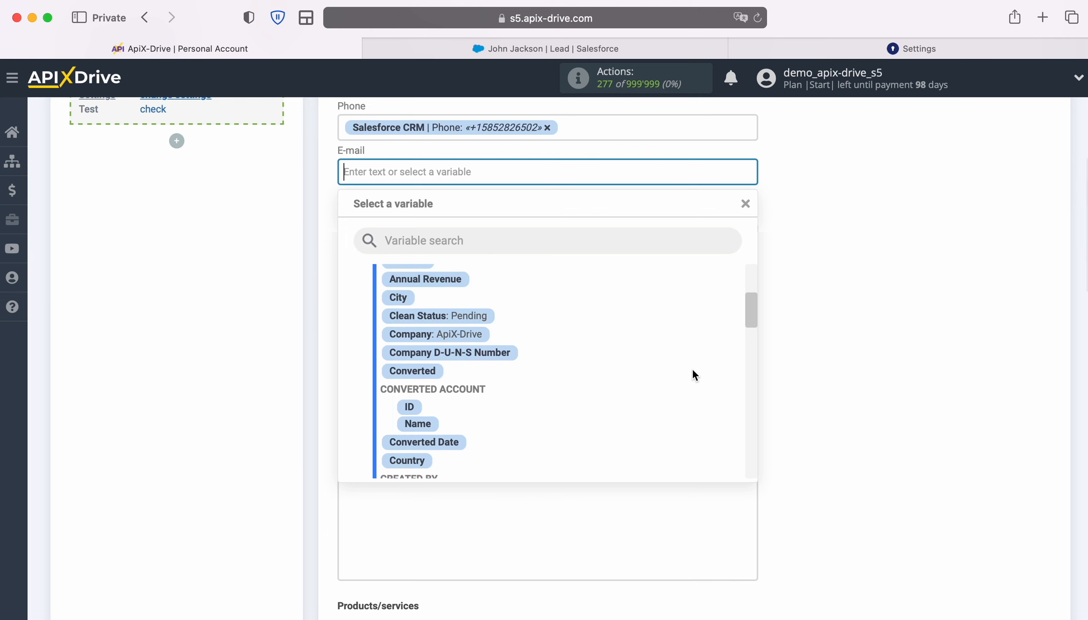
pyautogui.scroll(-3, 692, 368)
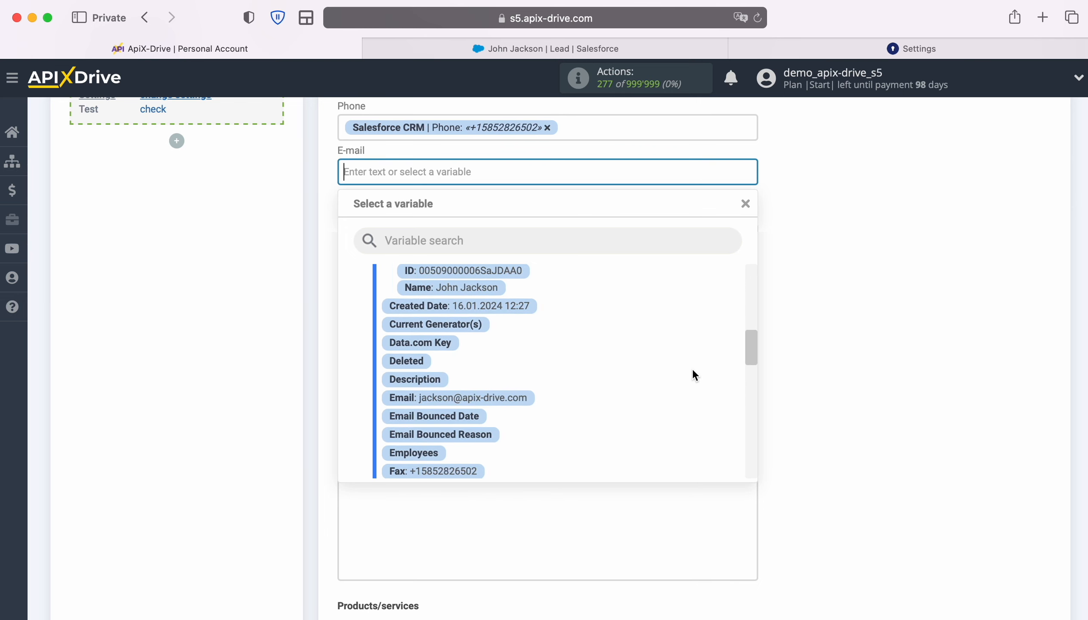
pyautogui.click(527, 377)
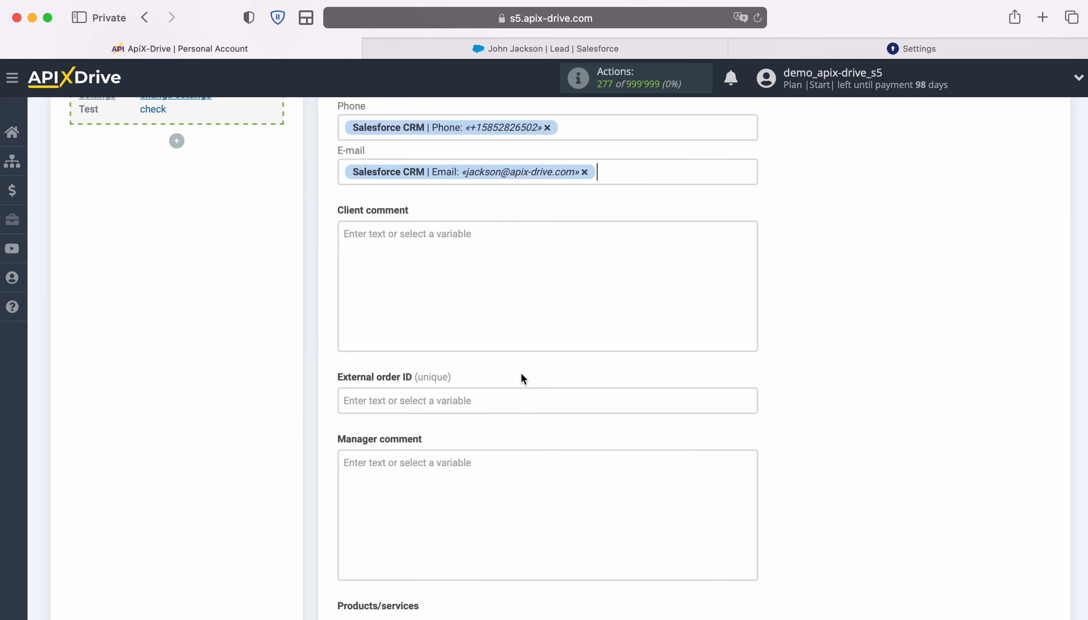
# - Fill in the order's product with the name iPhone 4s, price 100 and quantity 1
pyautogui.scroll(-4, 622, 376)
pyautogui.scroll(-5, 629, 378)
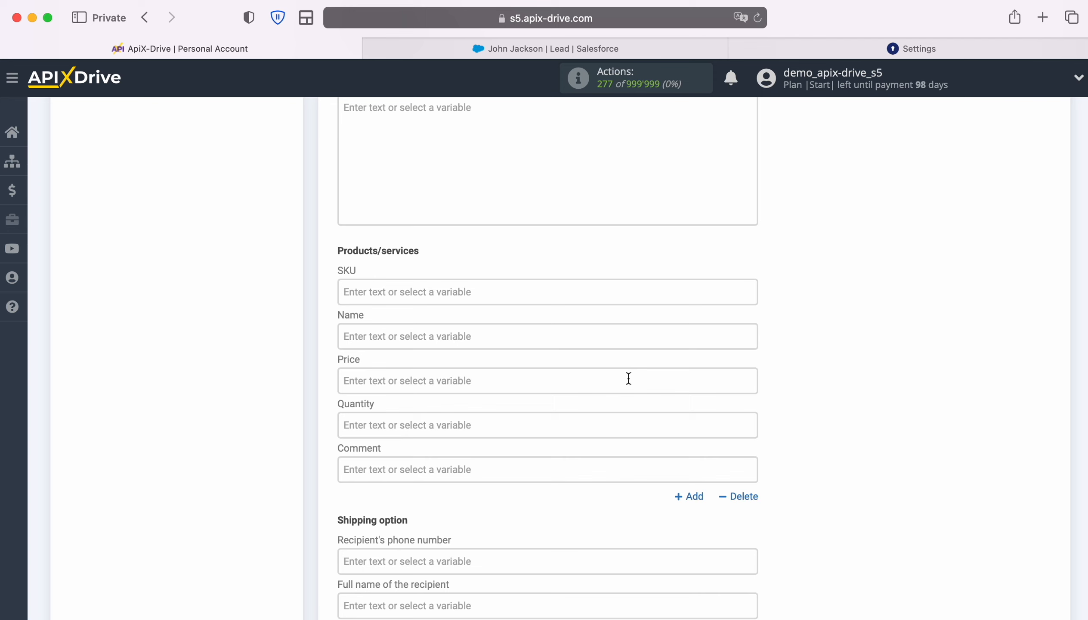
pyautogui.click(539, 337)
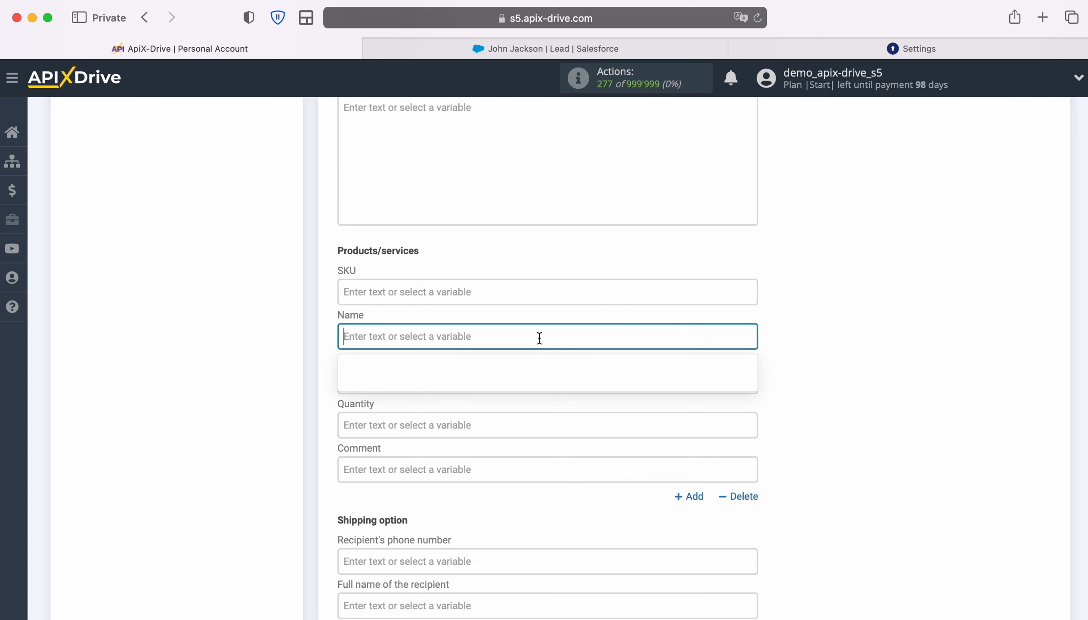
pyautogui.write('iPhone 4s')
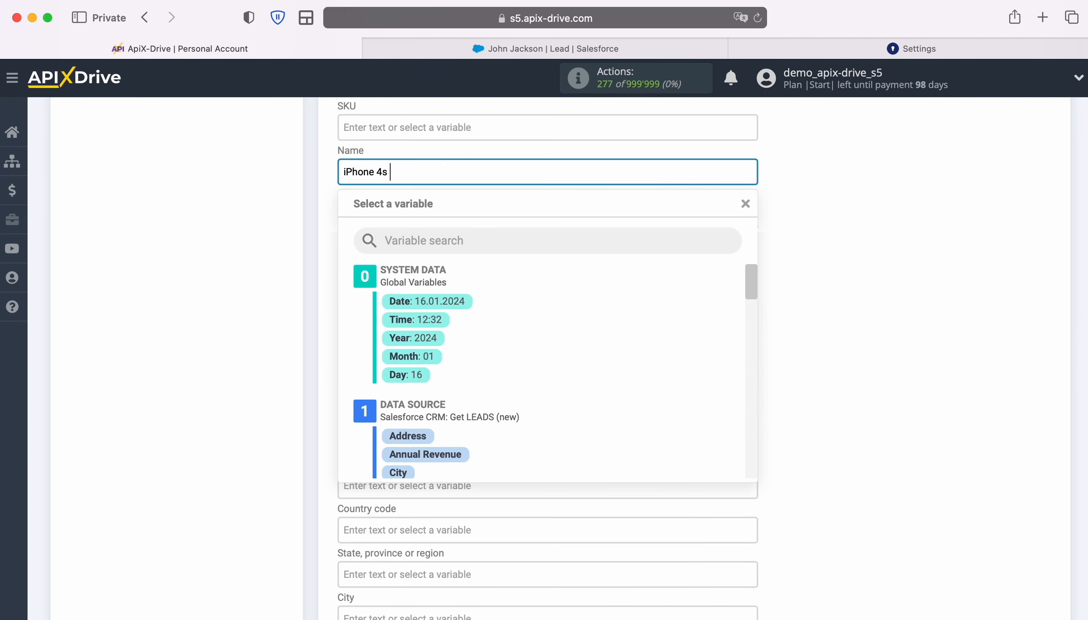
pyautogui.click(195, 305)
pyautogui.click(379, 217)
pyautogui.write('100')
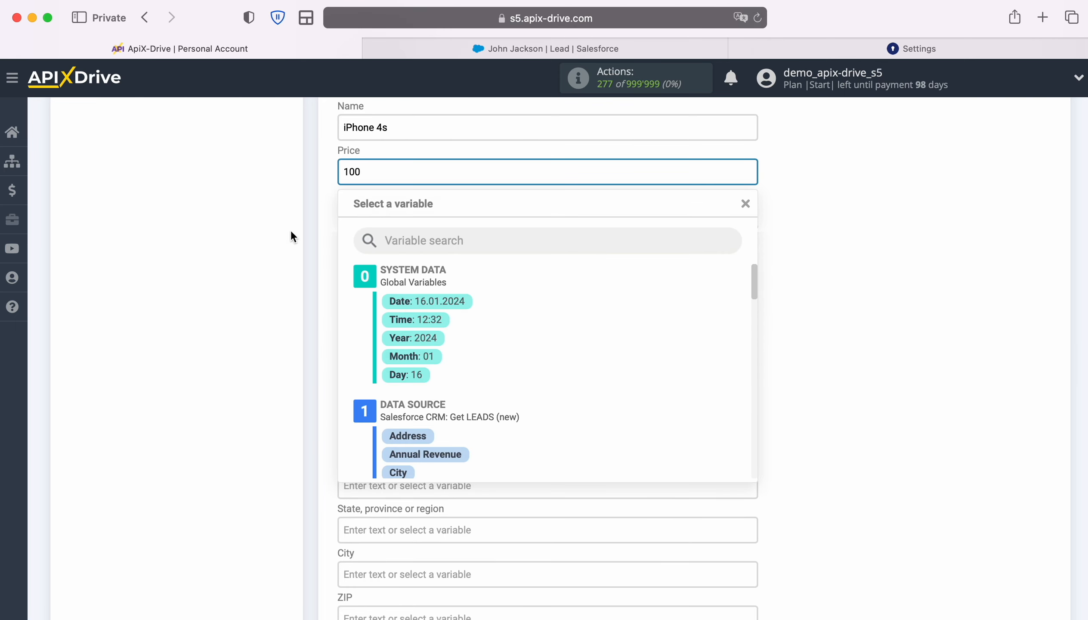
pyautogui.click(386, 217)
pyautogui.click(886, 293)
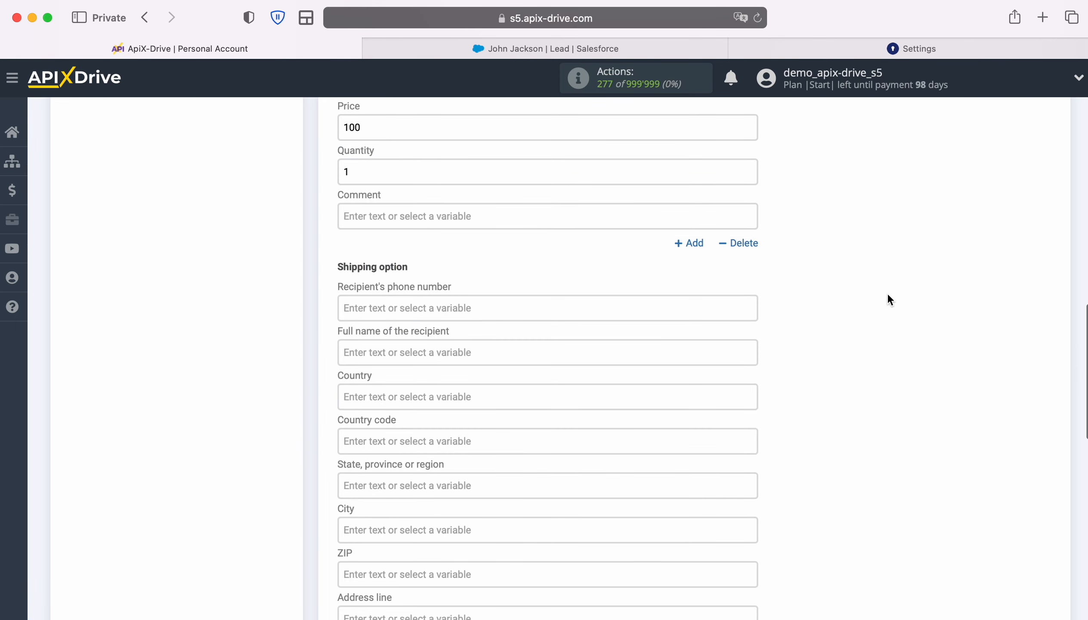
# - Set the order's Source to New Leads and save the data destination settings
pyautogui.scroll(-10, 885, 292)
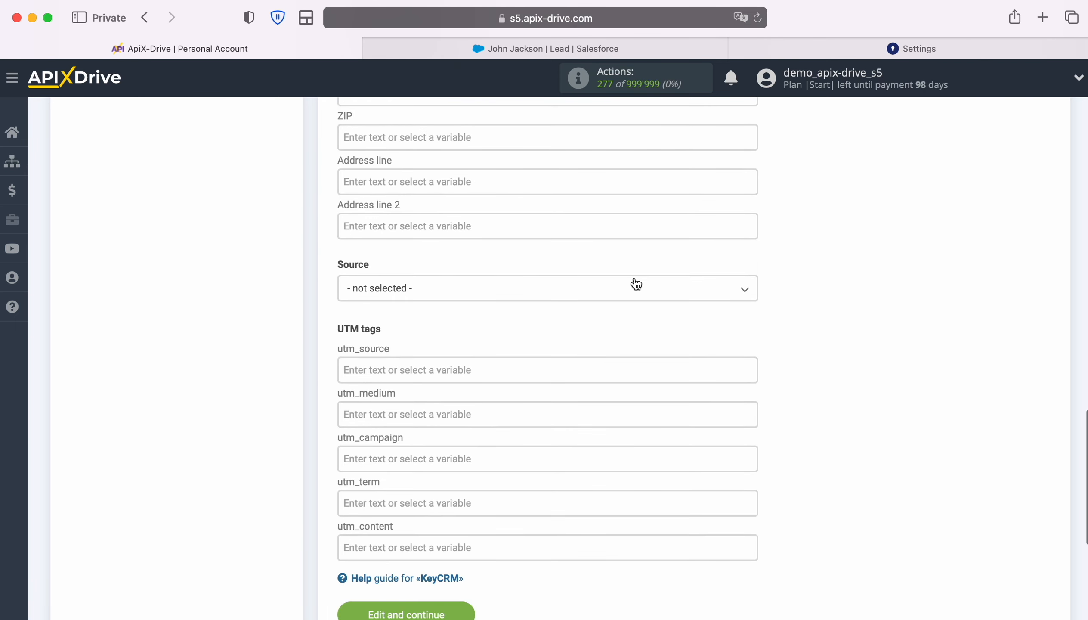
pyautogui.click(624, 288)
pyautogui.click(368, 365)
pyautogui.scroll(-5, 845, 354)
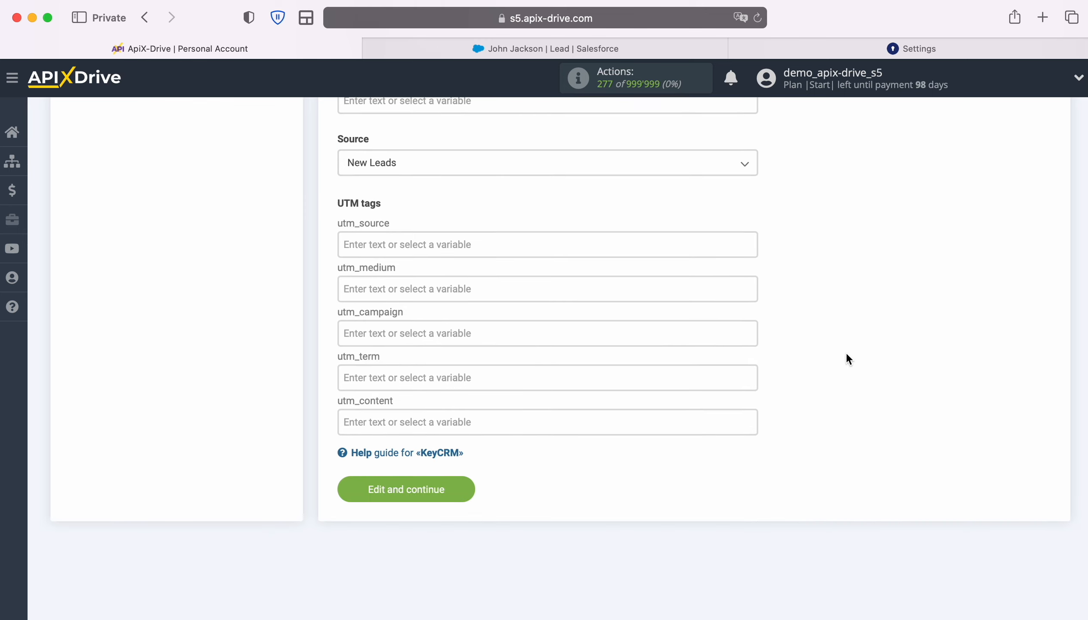
pyautogui.click(466, 480)
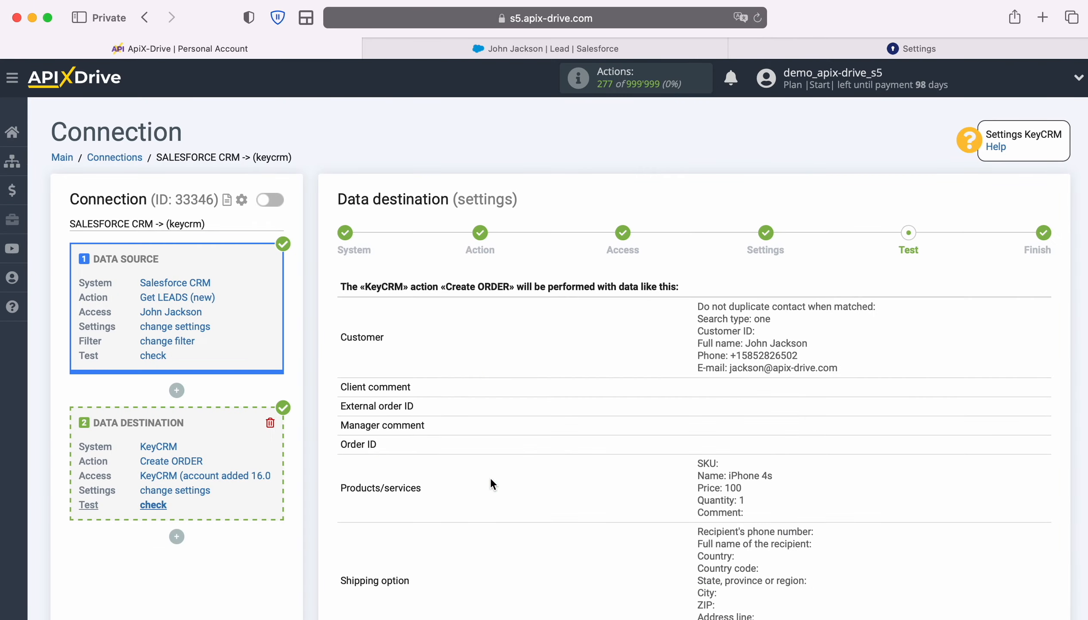
# - Review the sample order data, send it to KeyCRM as a test, and switch to KeyCRM to check its orders
pyautogui.scroll(-3, 1020, 409)
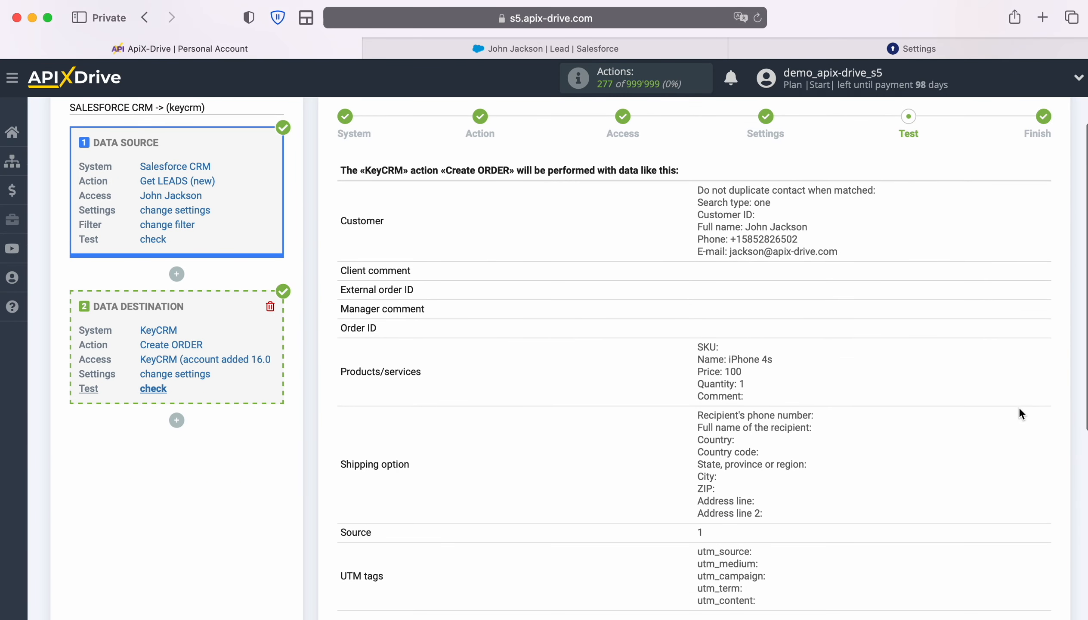
pyautogui.scroll(-2, 1018, 415)
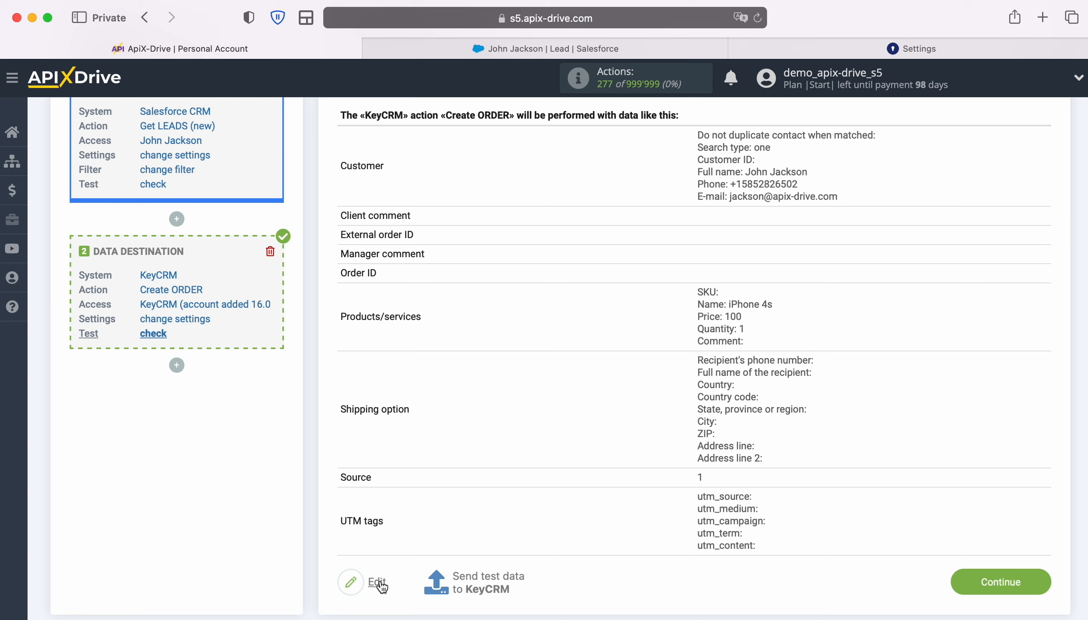
pyautogui.click(490, 582)
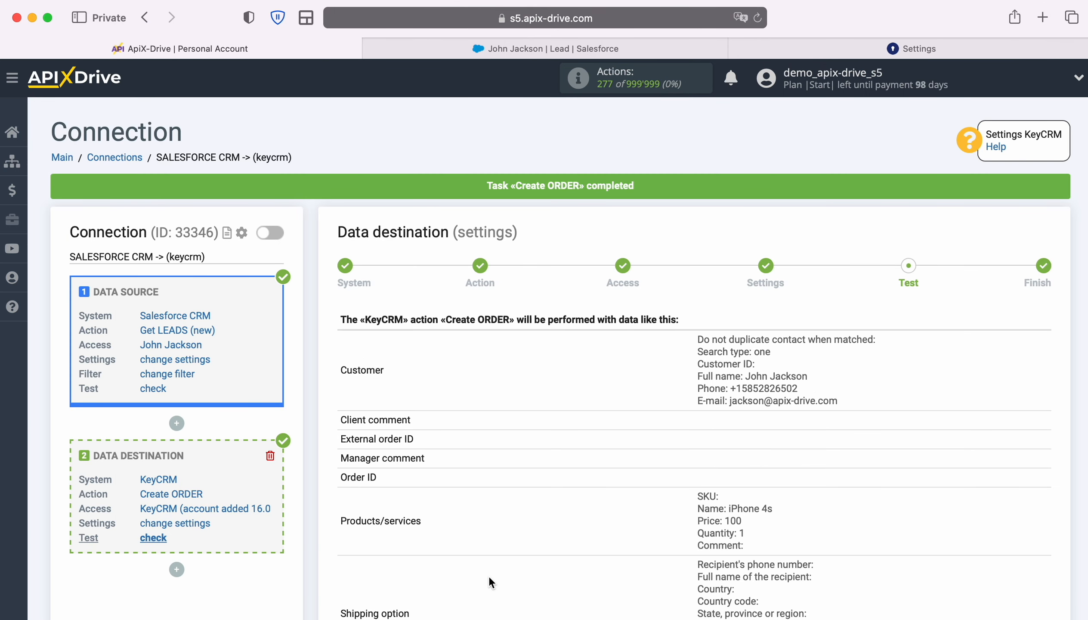
pyautogui.click(766, 49)
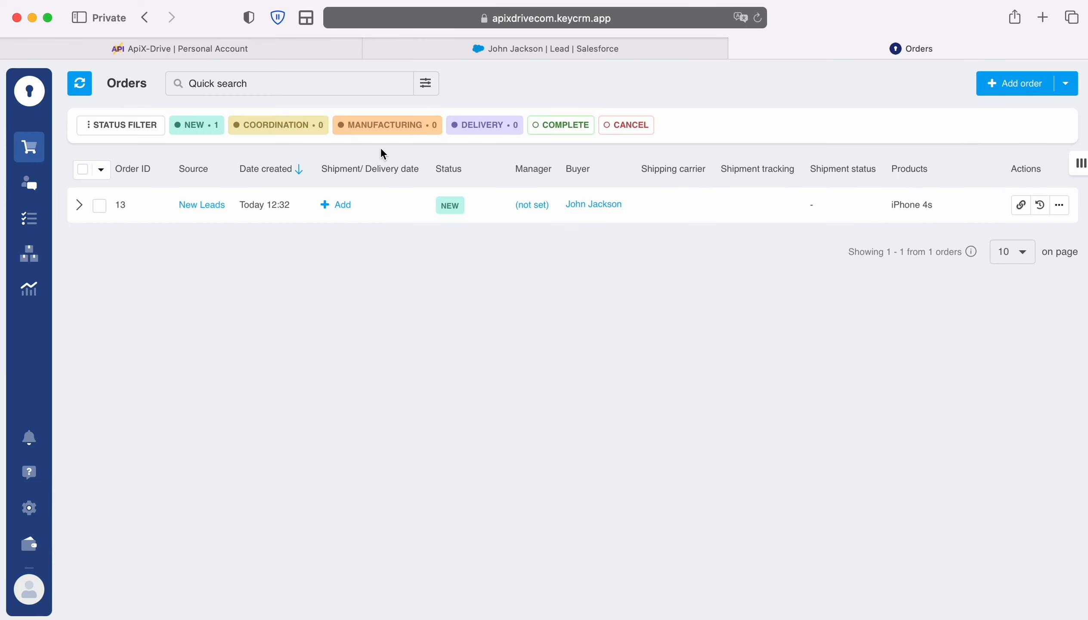
# - Expand the test order's details in KeyCRM to check its buyer and product data, and switch back to ApiX-Drive
pyautogui.click(79, 204)
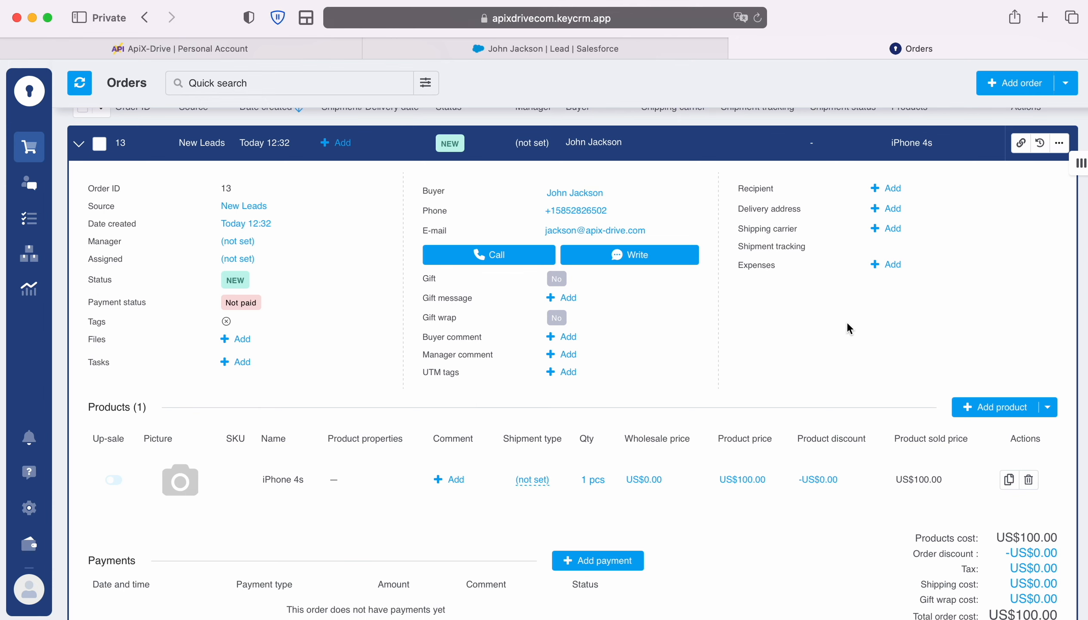
pyautogui.click(296, 50)
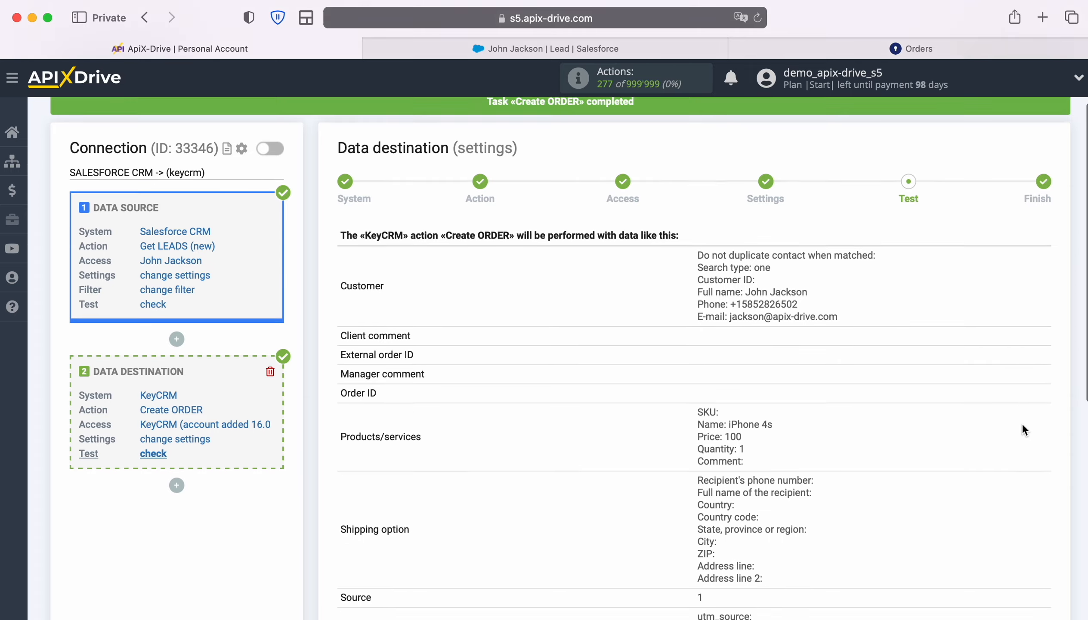
# - Finish the KeyCRM data destination test stage and enable auto-update for the connection
pyautogui.scroll(-5, 1022, 422)
pyautogui.click(1043, 539)
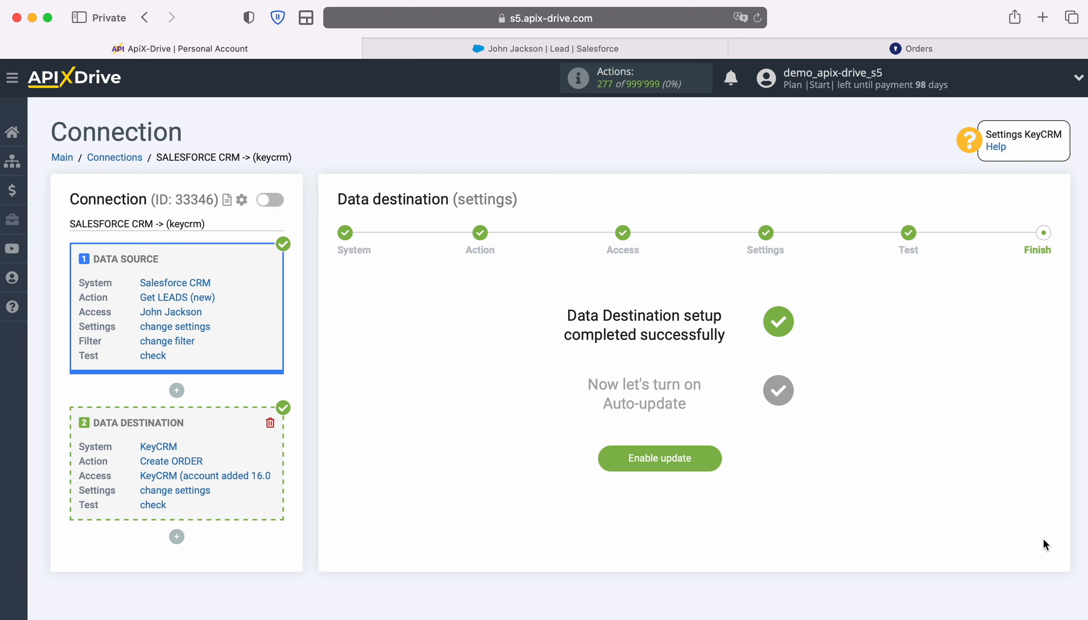
pyautogui.click(717, 449)
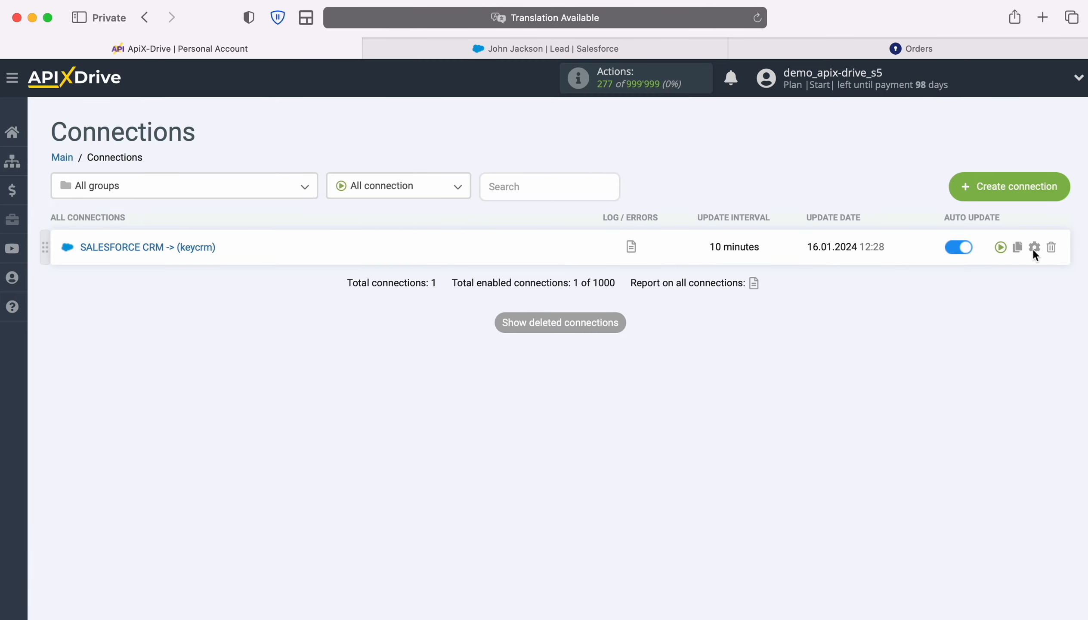
# - Set the update interval of the SALESFORCE CRM -> (keycrm) connection to 5 minutes and save its setup
pyautogui.click(1034, 247)
pyautogui.click(656, 354)
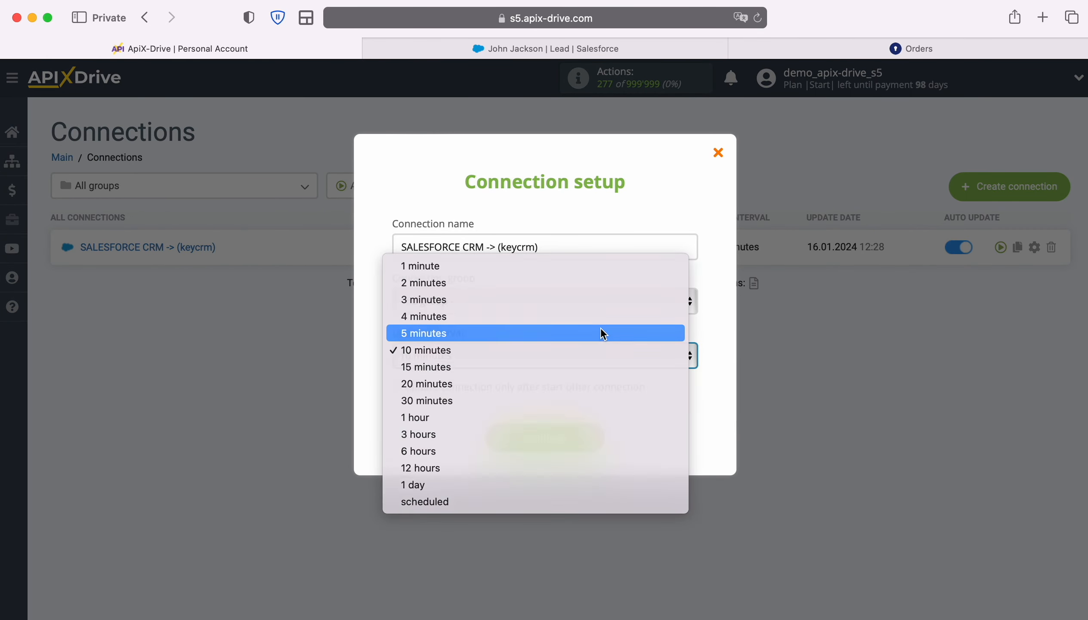
pyautogui.click(600, 329)
pyautogui.click(590, 440)
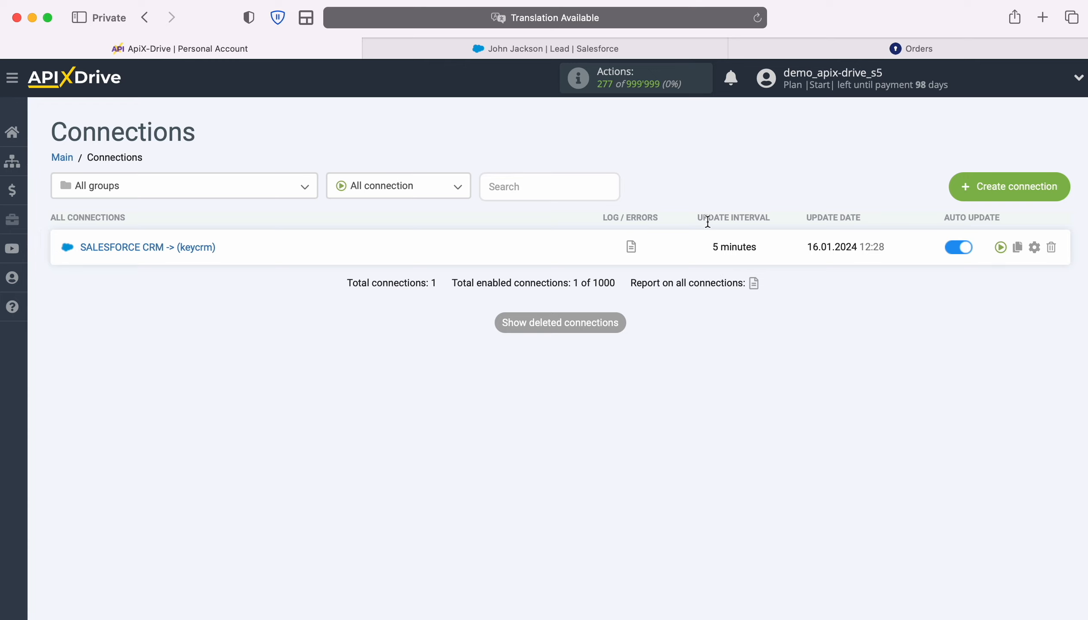